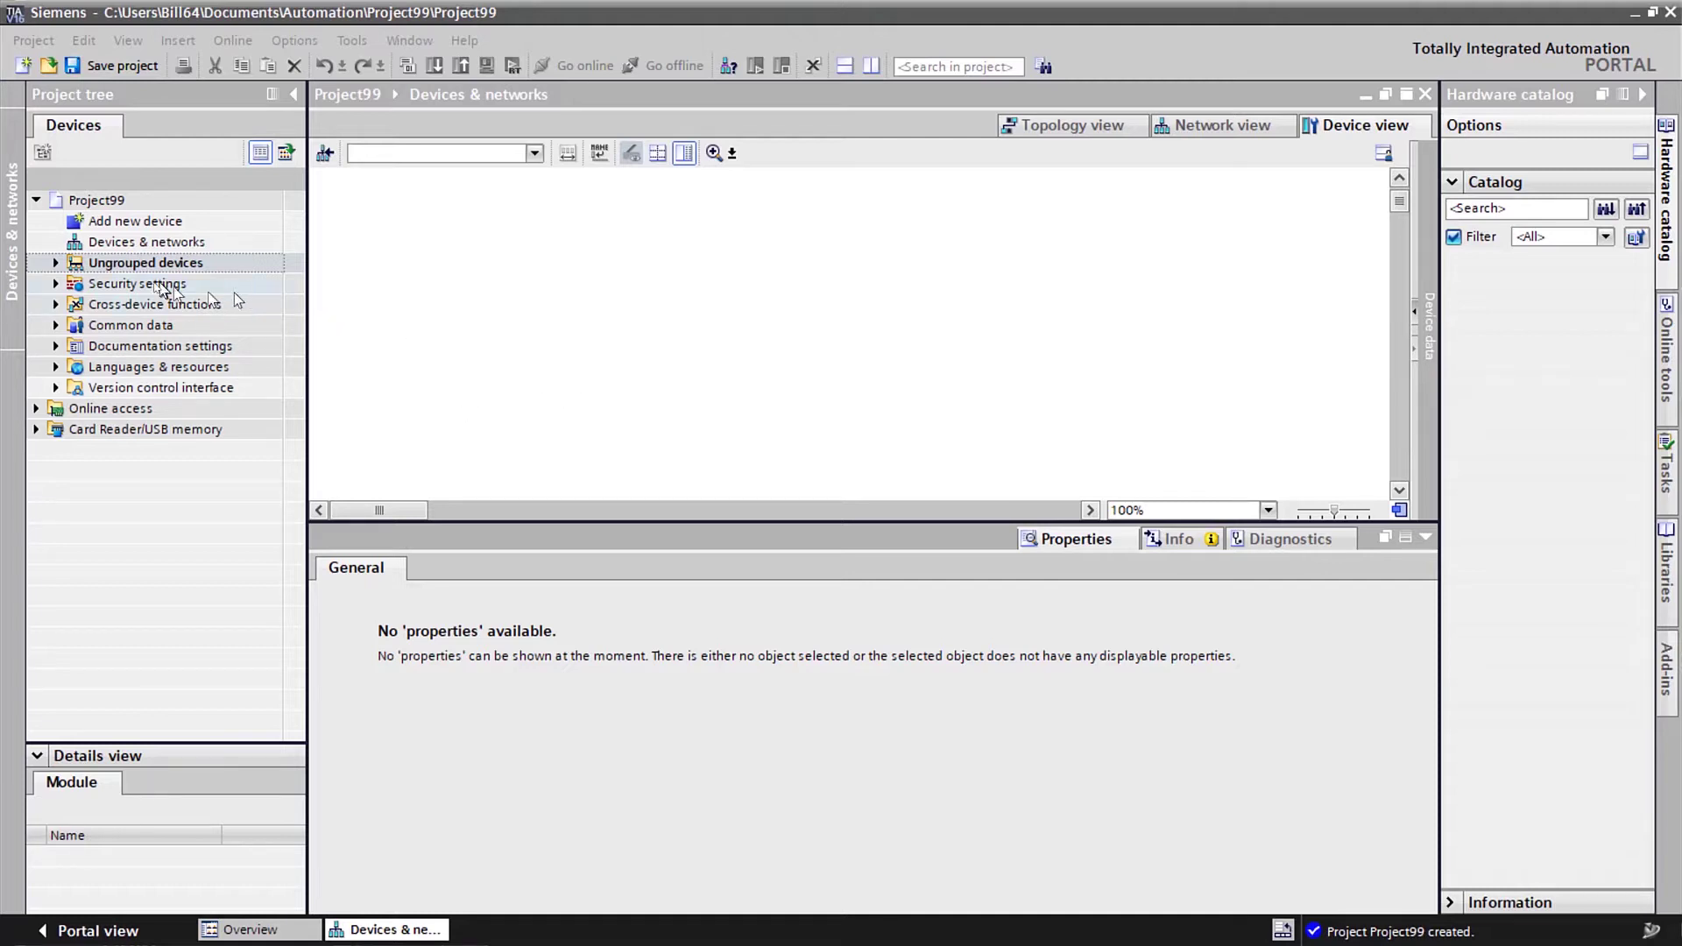
# - Add a SIMATIC S7-1200 CPU 1211C AC/DC/Rly controller as PLC_1 to Project99
pyautogui.doubleClick(132, 221)
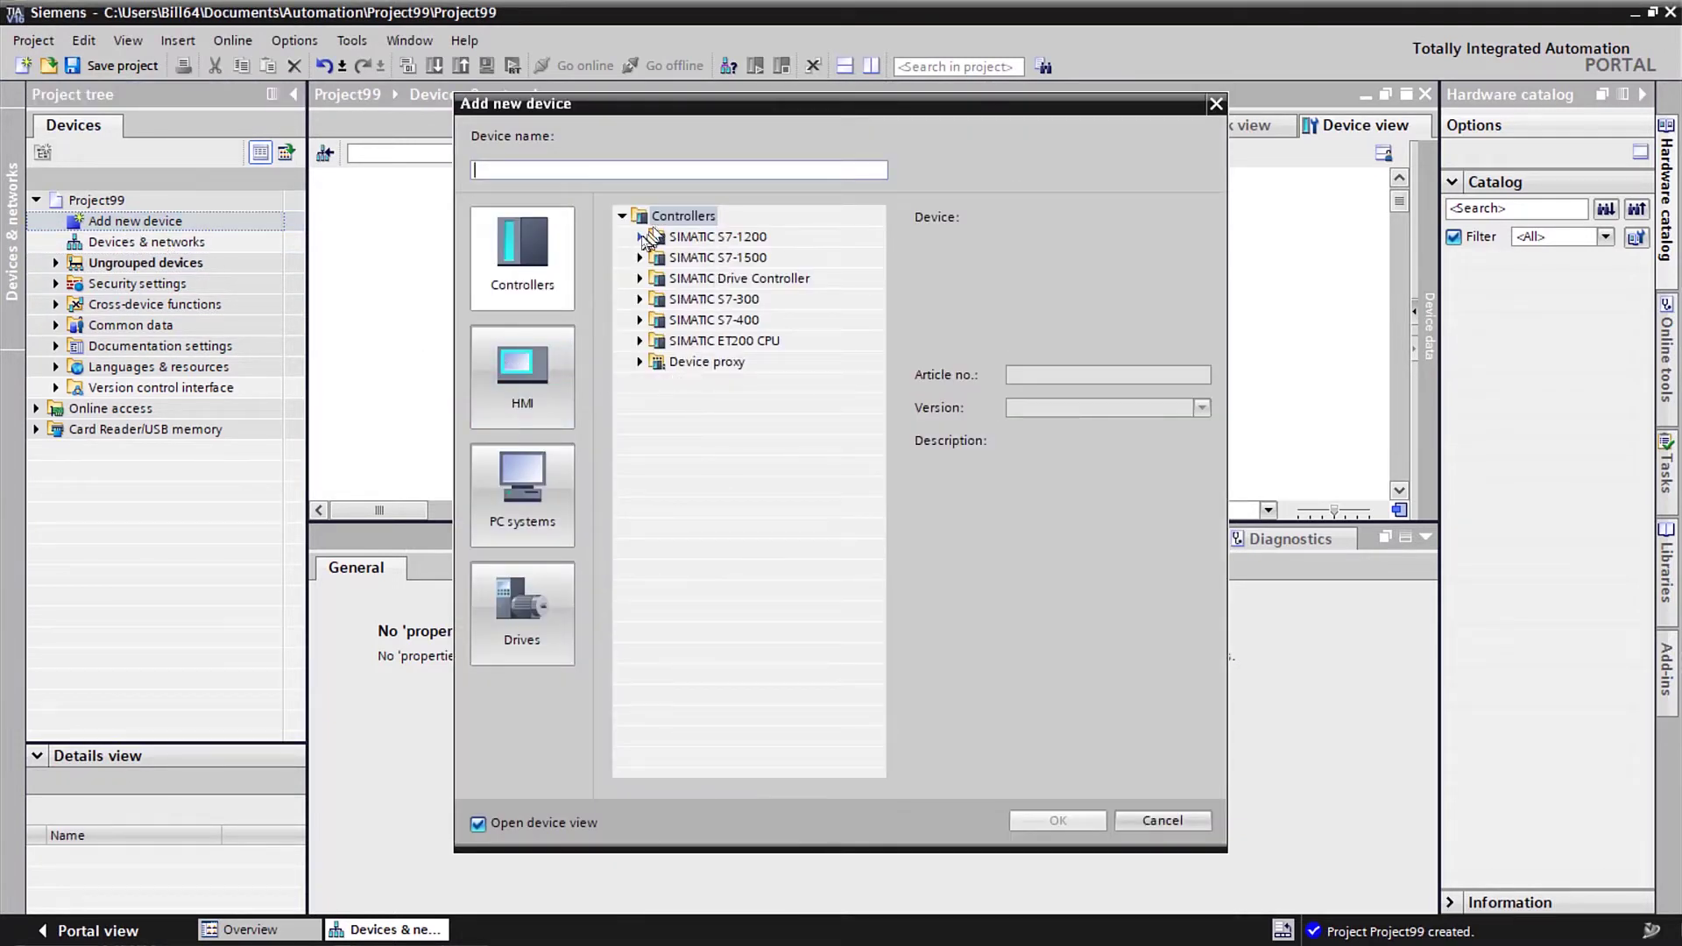
pyautogui.click(639, 236)
pyautogui.click(658, 258)
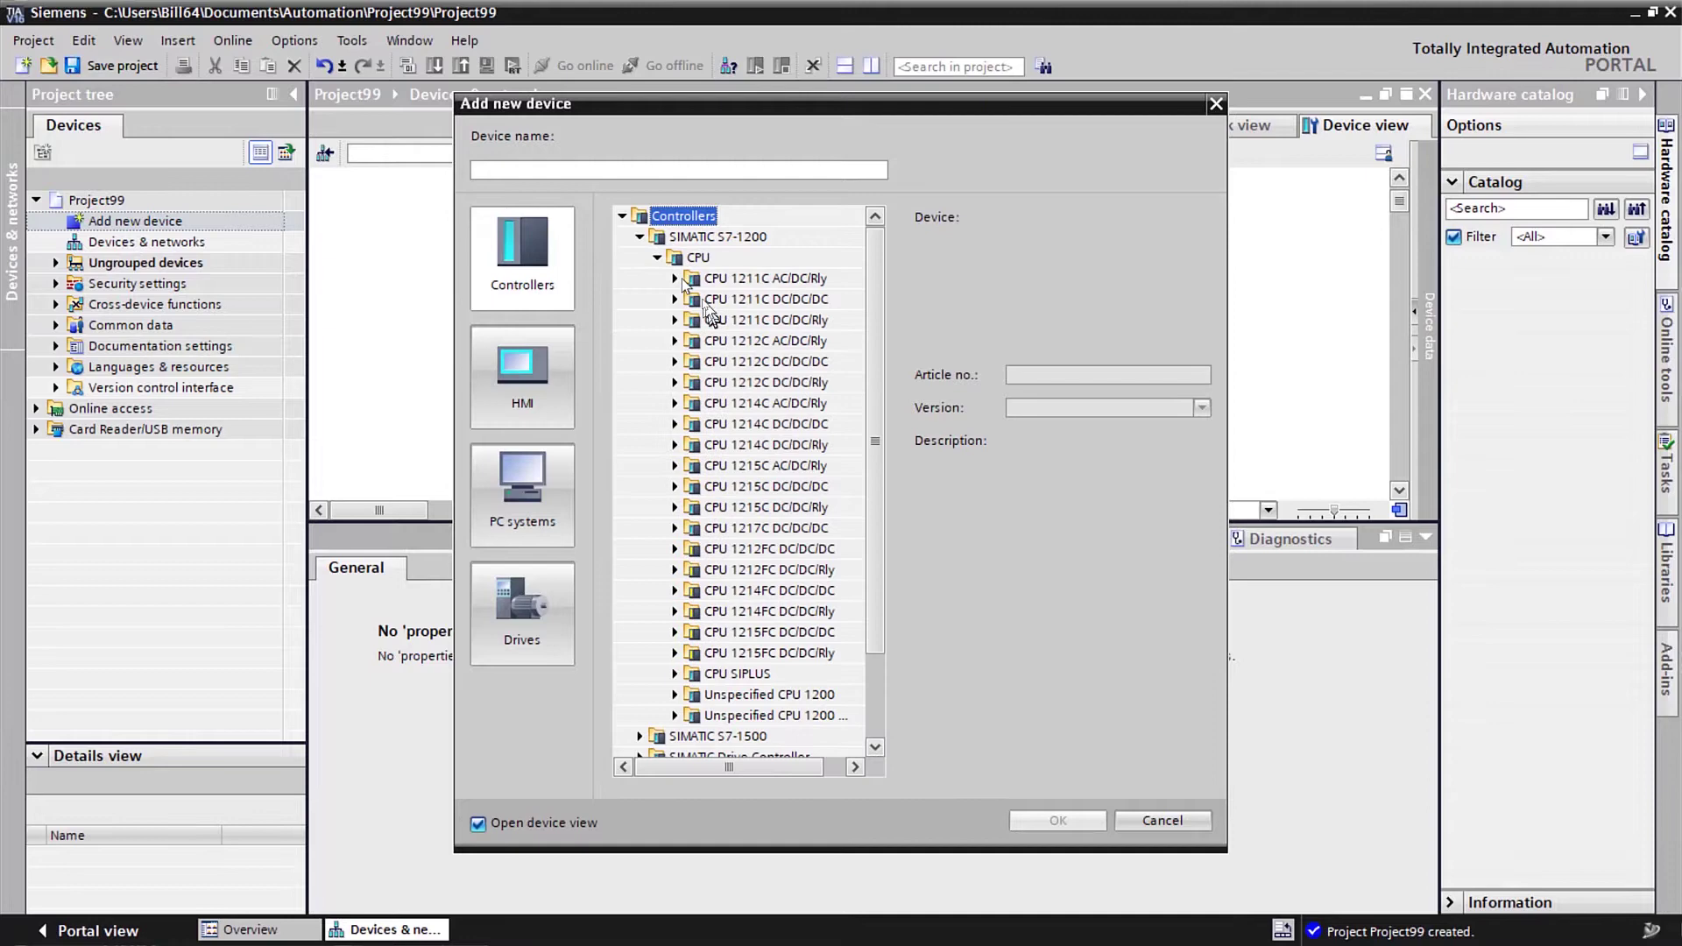
pyautogui.click(677, 278)
pyautogui.doubleClick(781, 341)
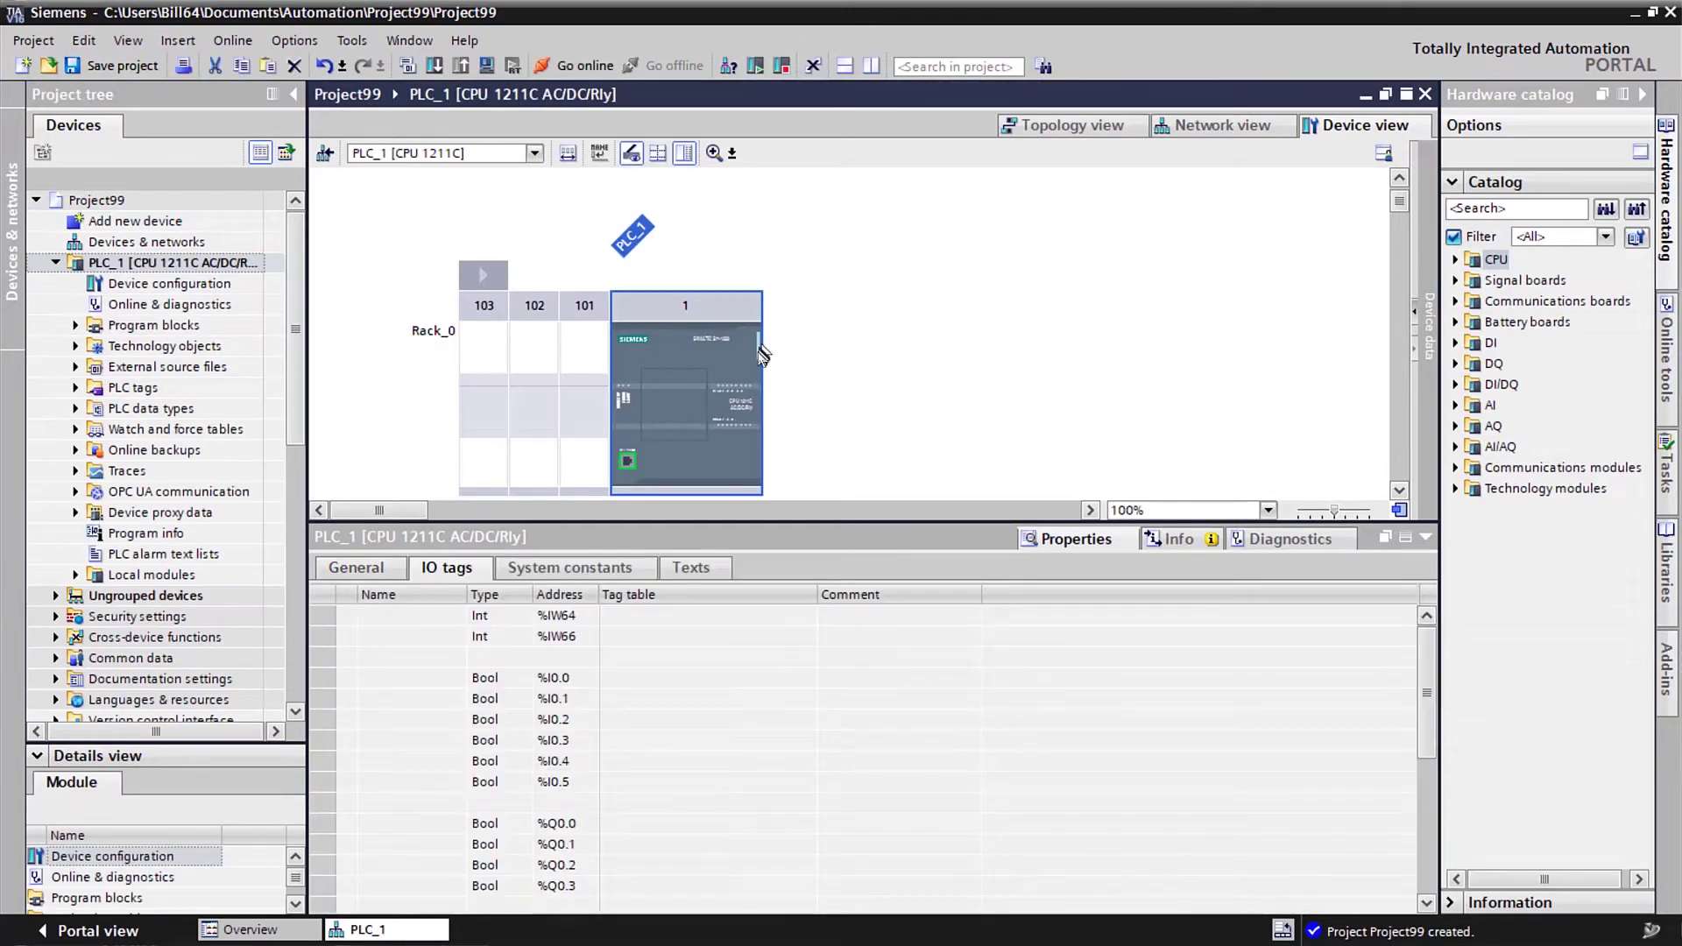
# - Name the %I0.0–%I0.5 inputs input1 through input6 by filling down
pyautogui.click(395, 678)
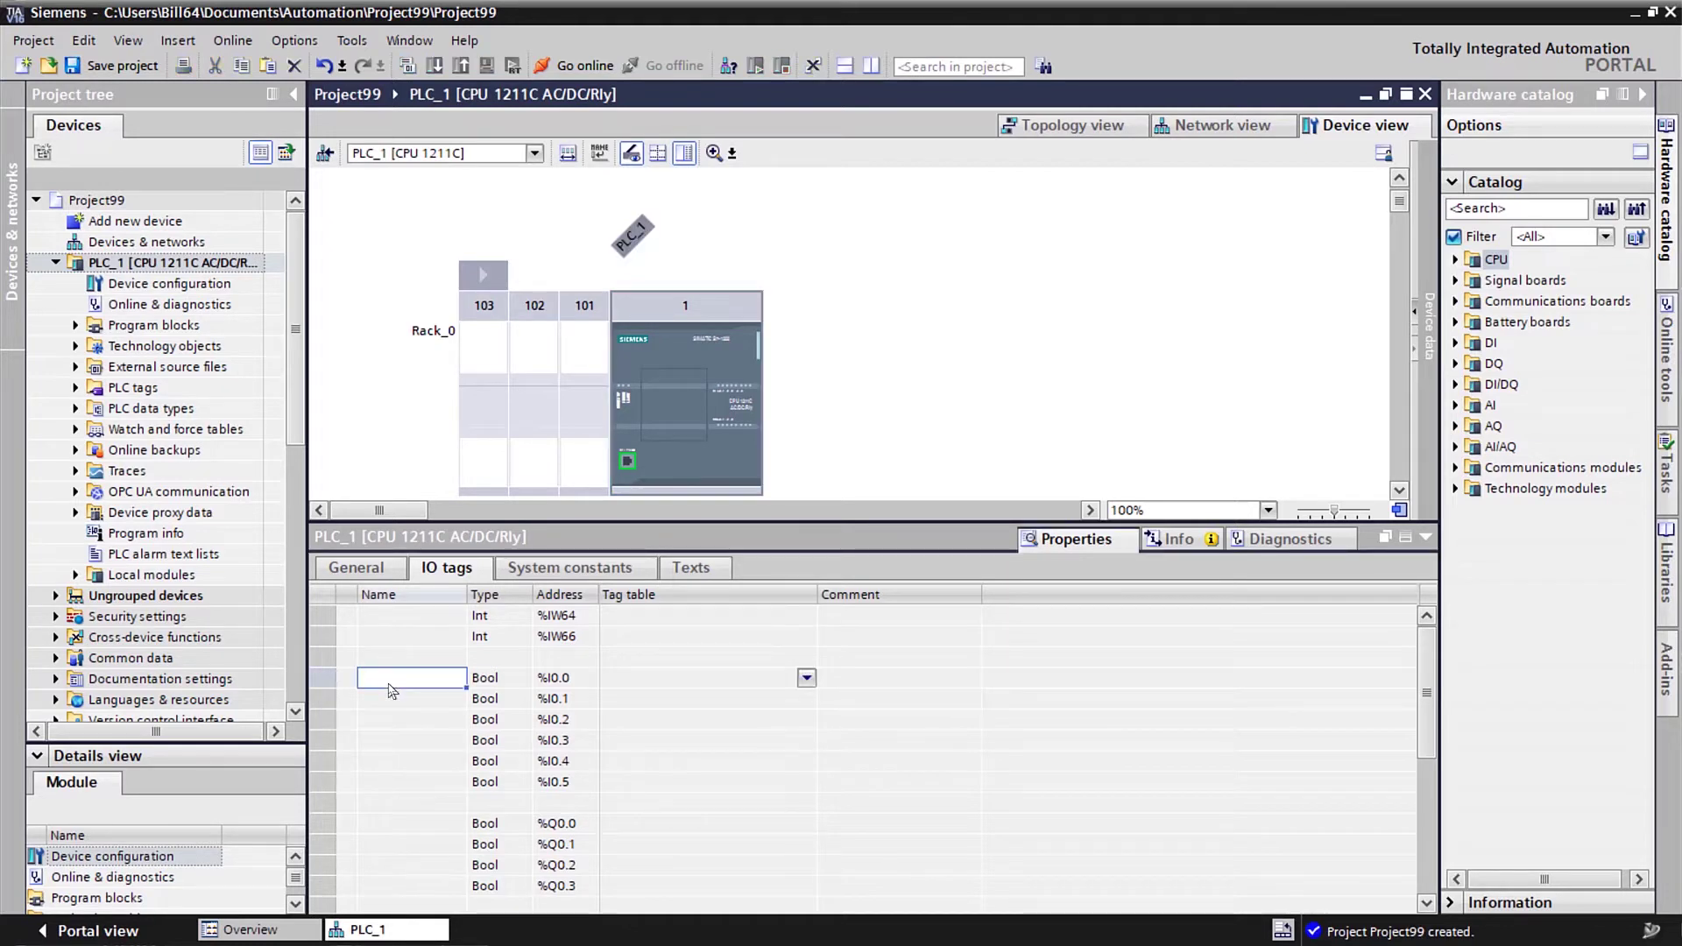
pyautogui.write('input1')
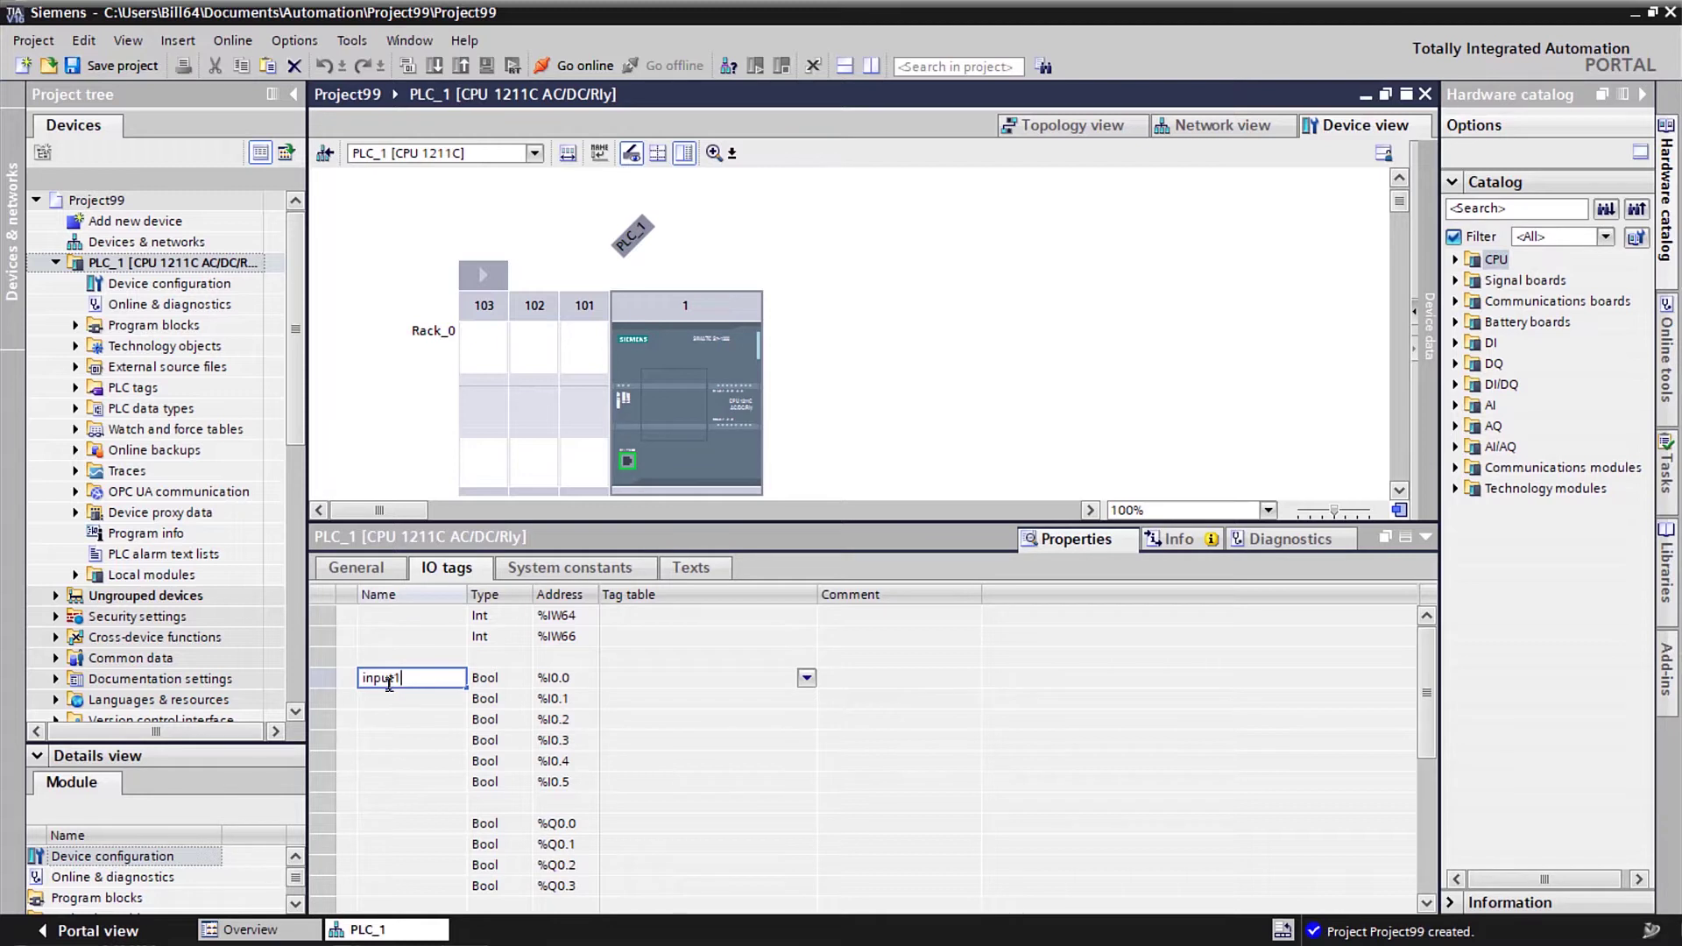
pyautogui.press('Return')
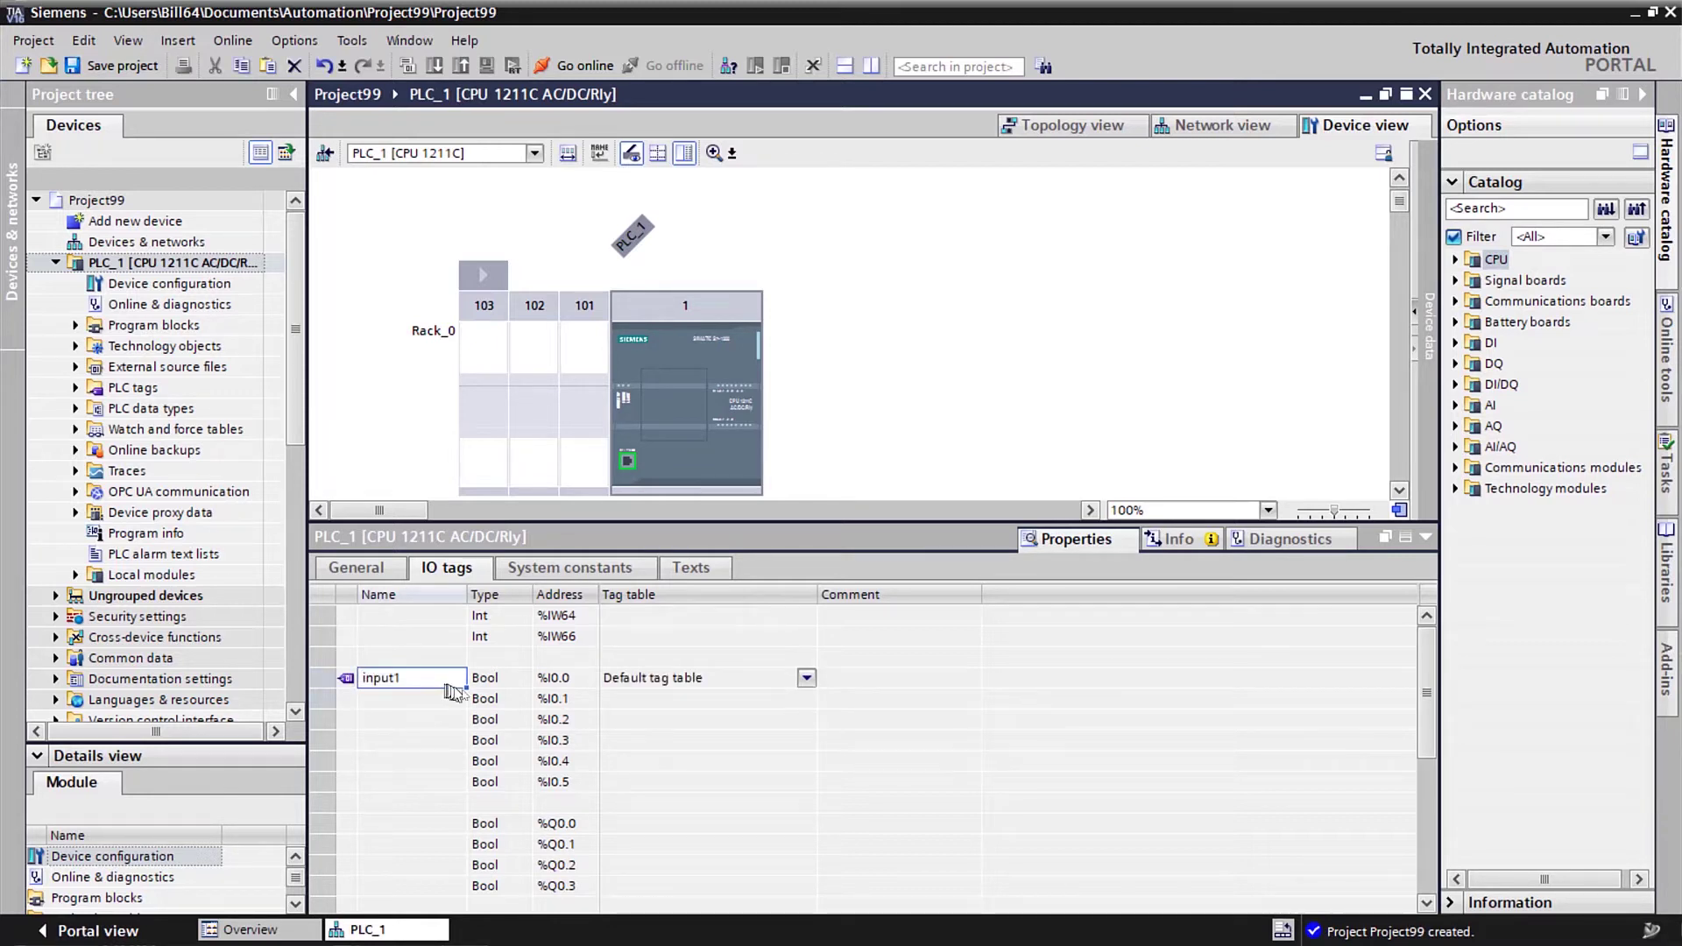
pyautogui.moveTo(463, 690); pyautogui.dragTo(463, 782)
# - Name the %Q0.0–%Q0.3 outputs output1 through output4 by filling down
pyautogui.click(434, 826)
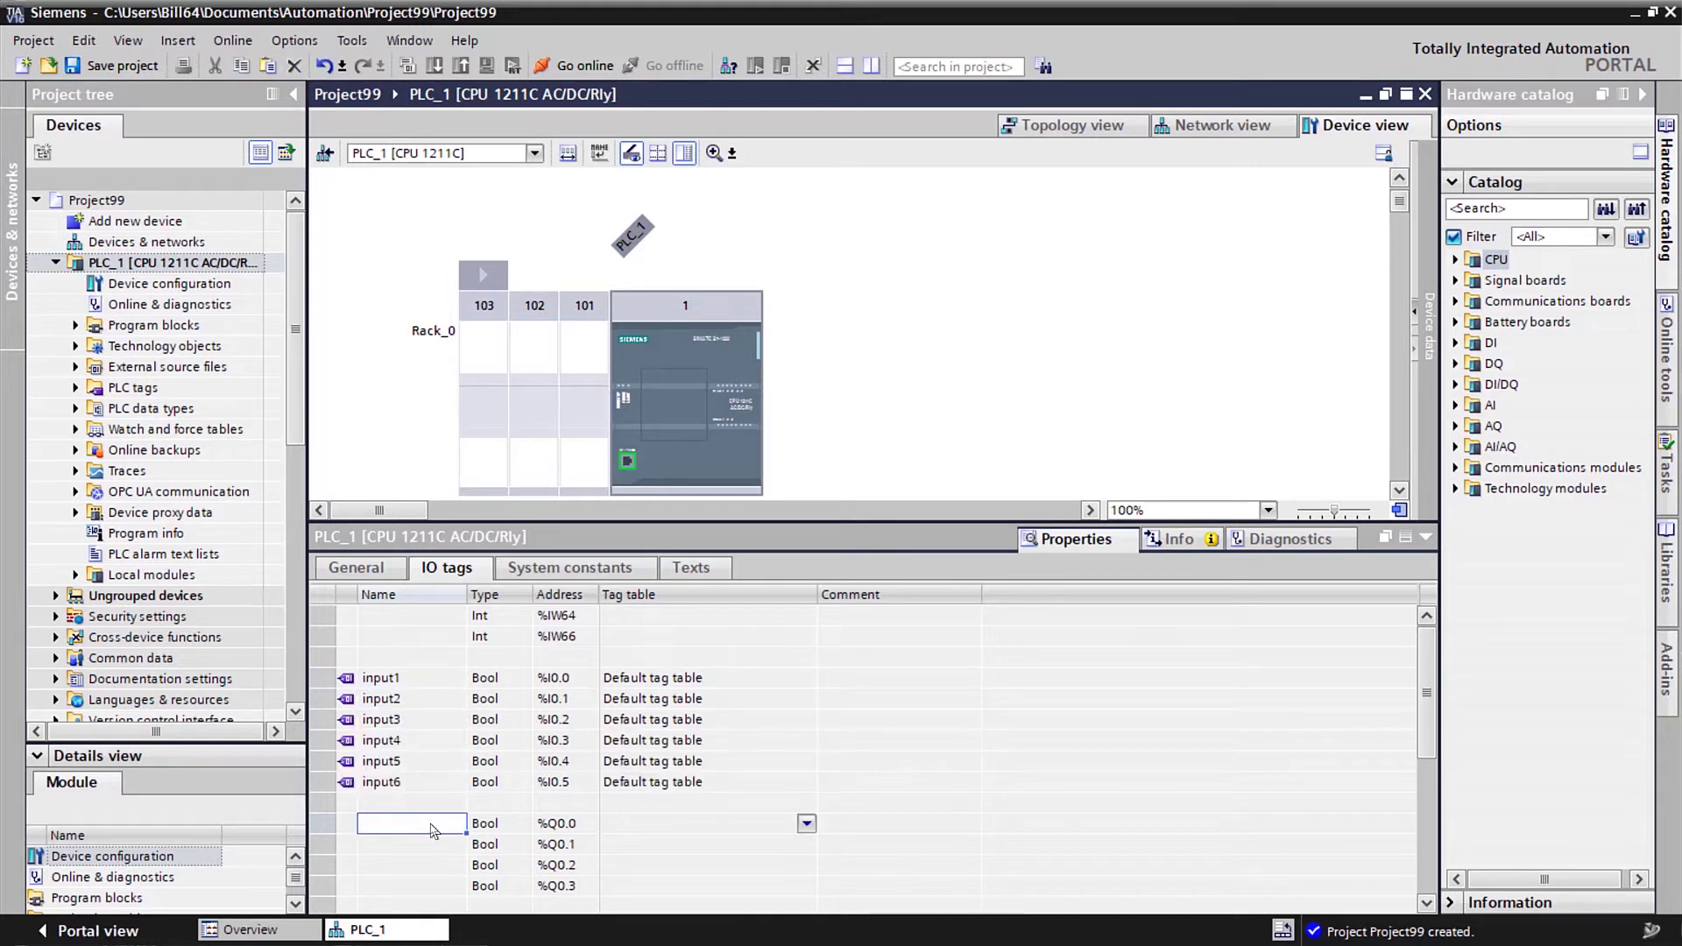
pyautogui.write('output')
pyautogui.write('1')
pyautogui.press('Return')
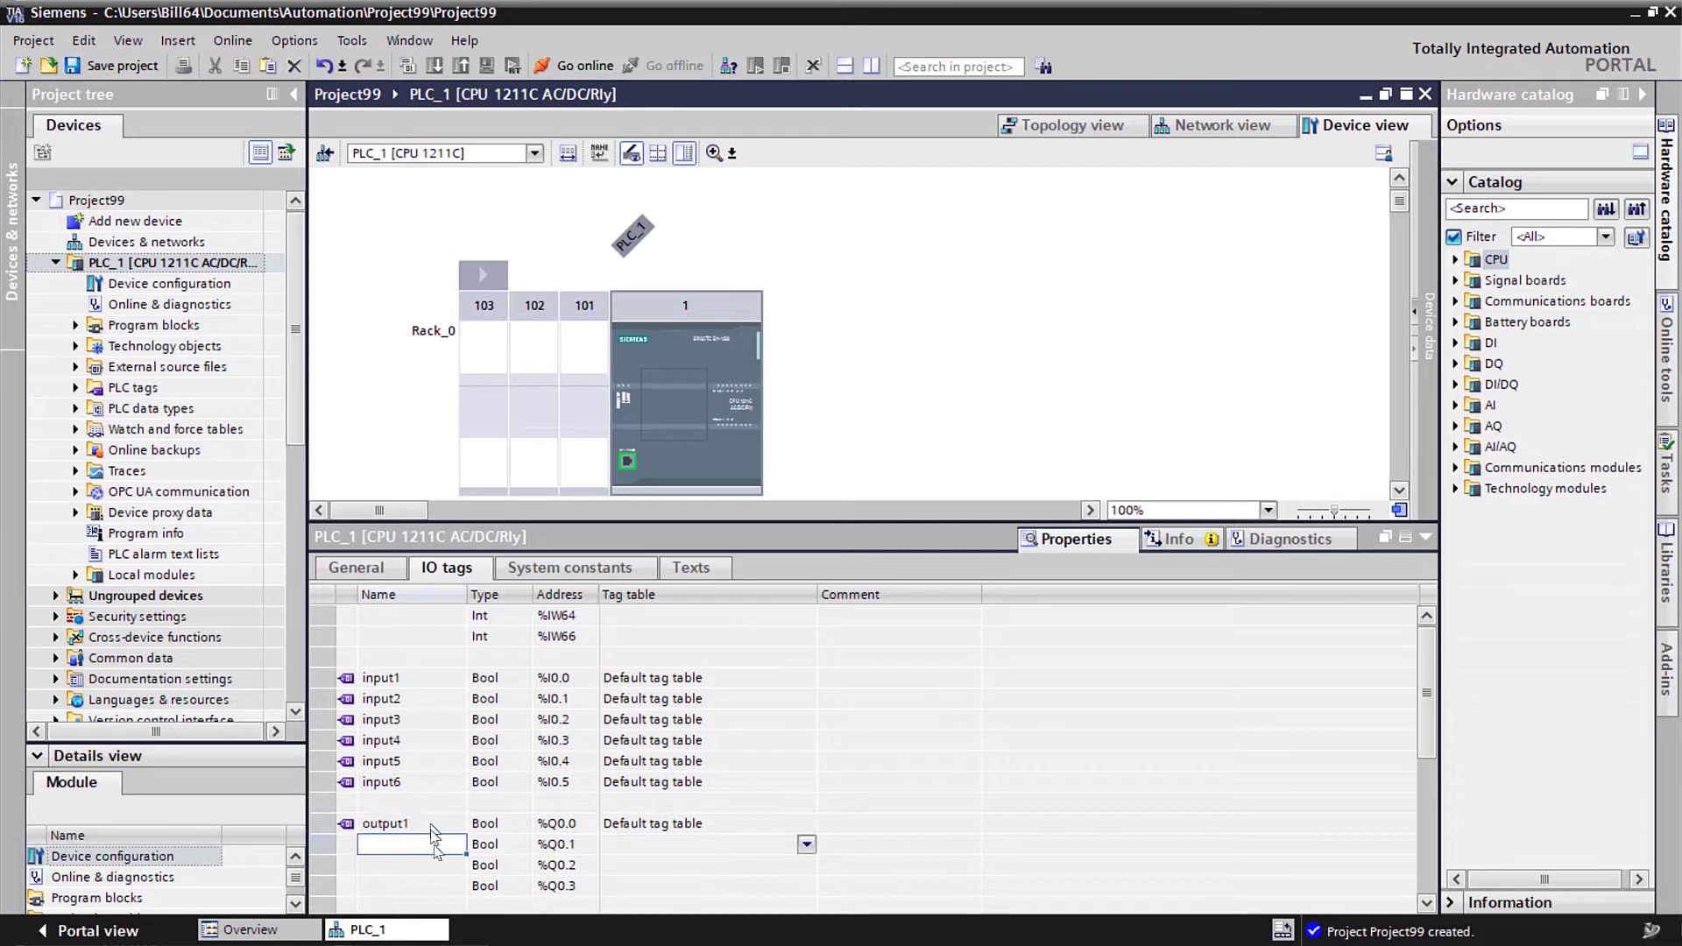
pyautogui.click(434, 824)
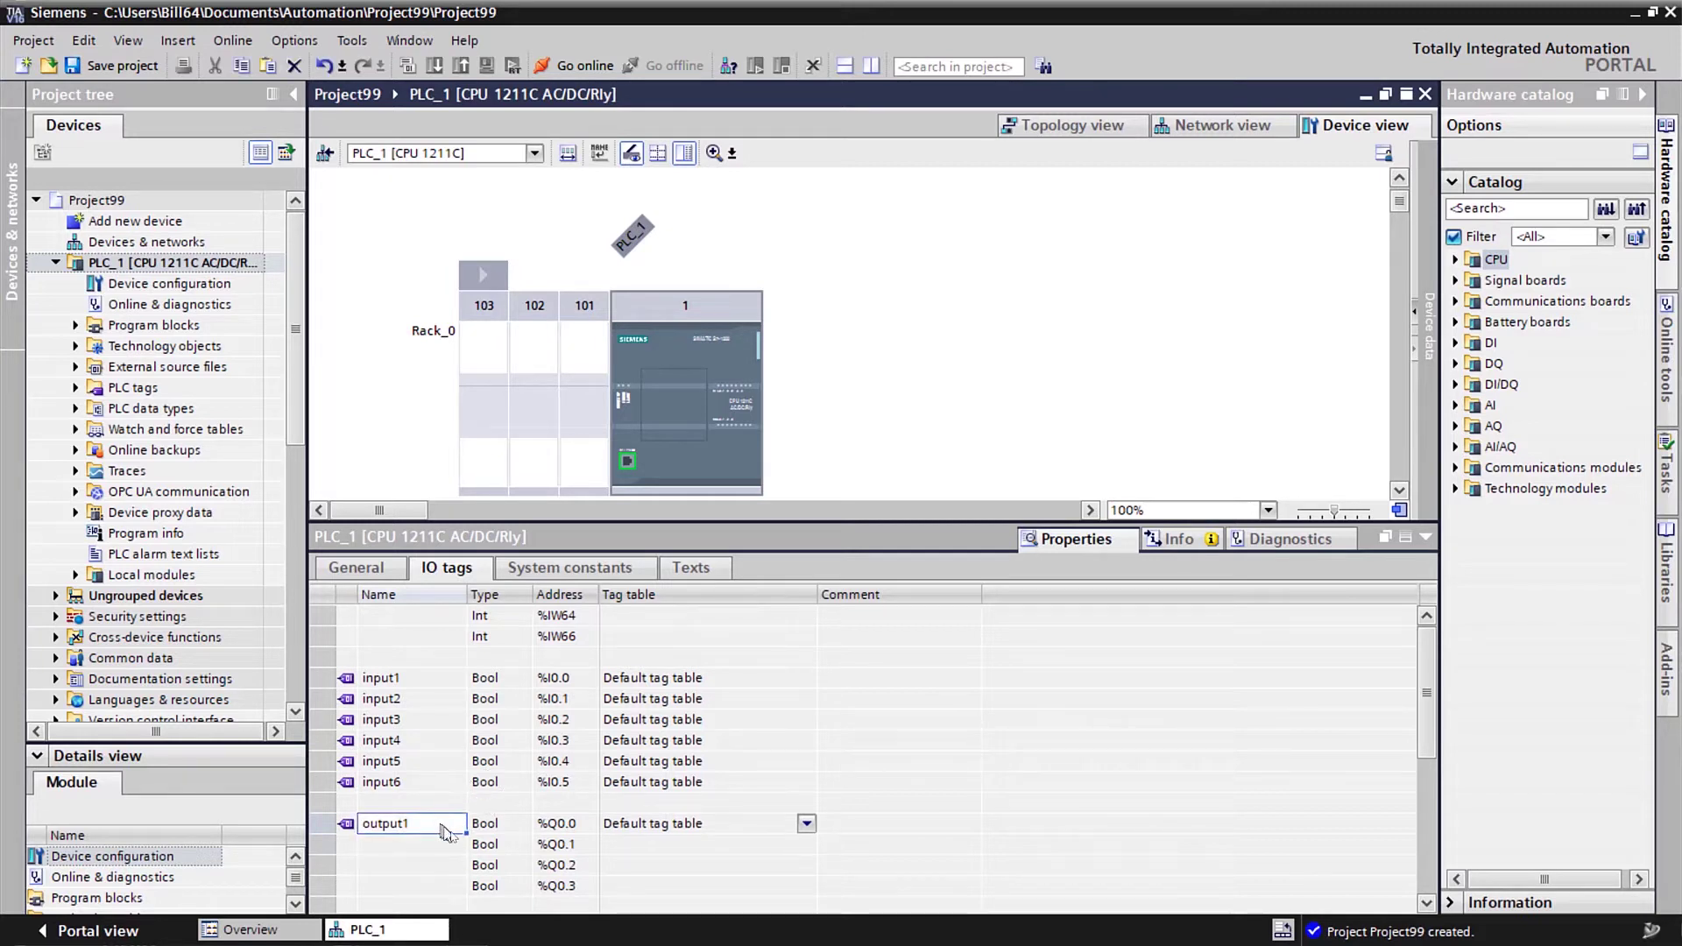
pyautogui.moveTo(466, 834); pyautogui.dragTo(463, 892)
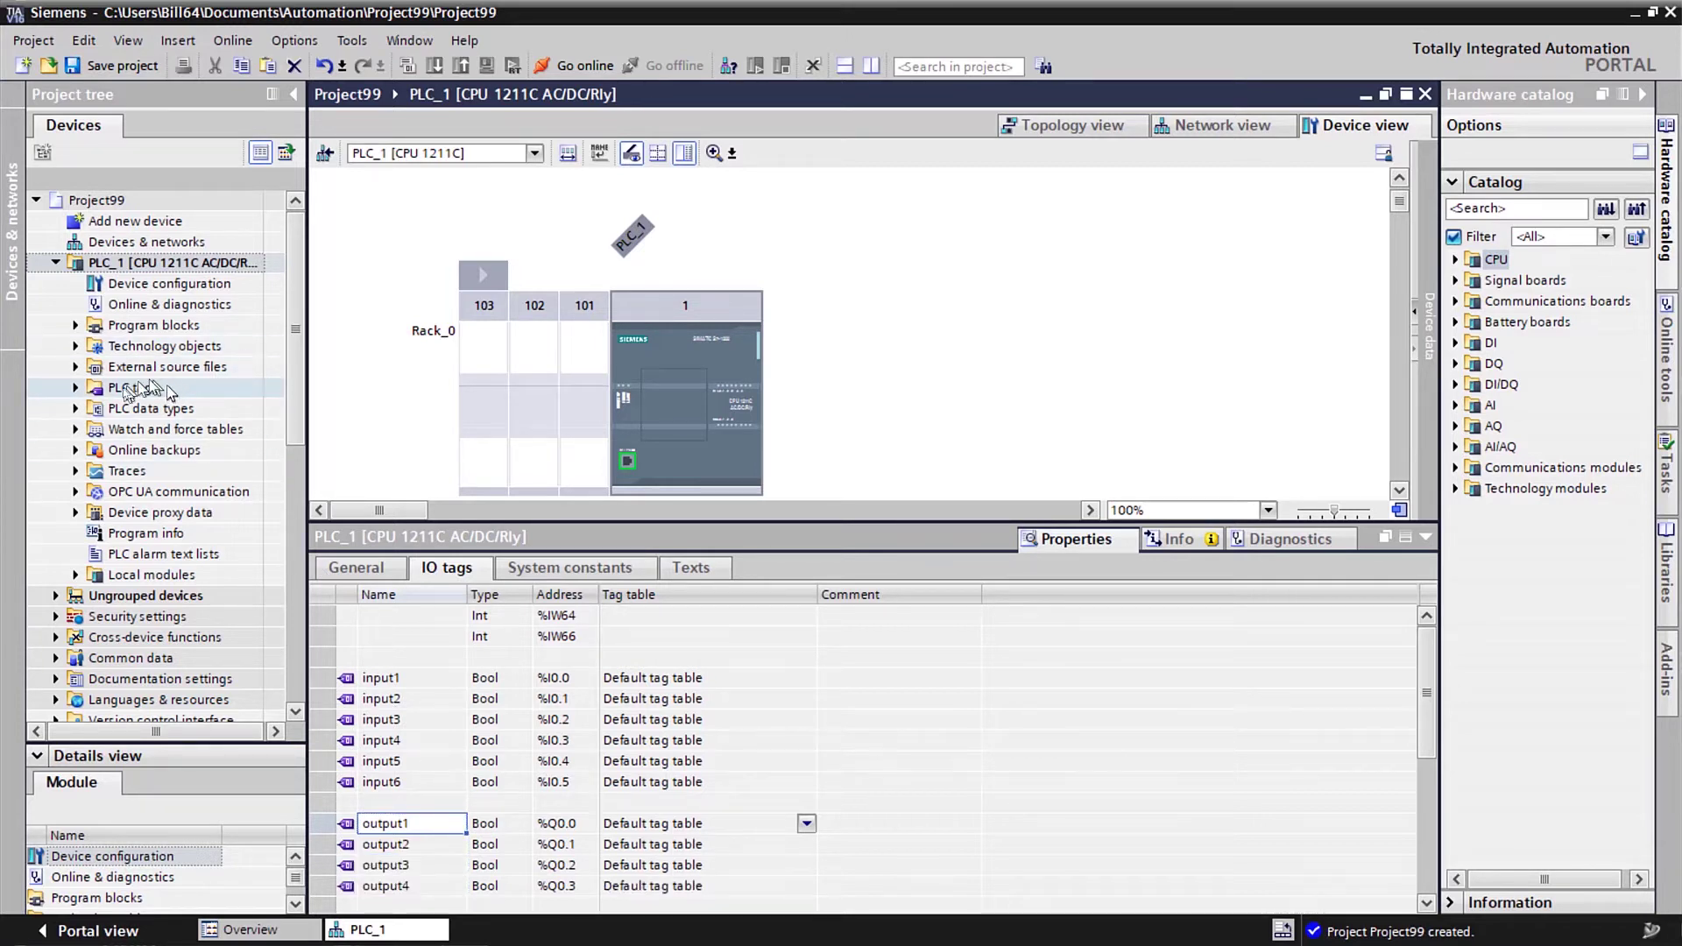
# - Expand PLC tags and open Show all tags to list input1–input6 and output1–output4
pyautogui.click(77, 387)
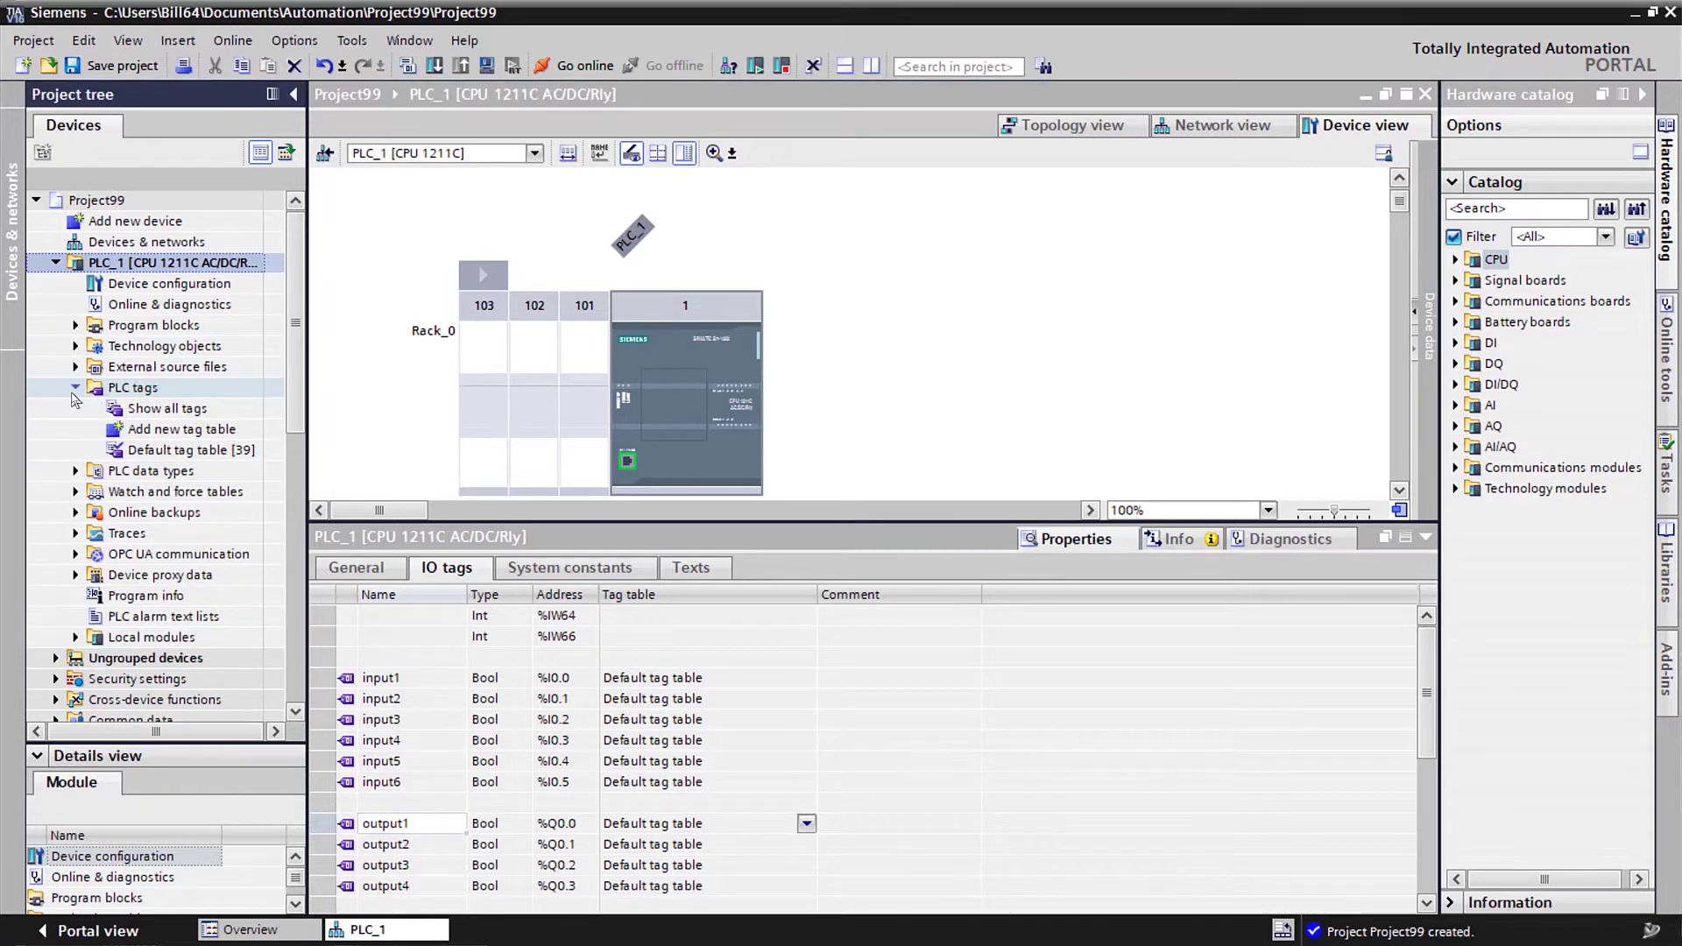
pyautogui.doubleClick(167, 409)
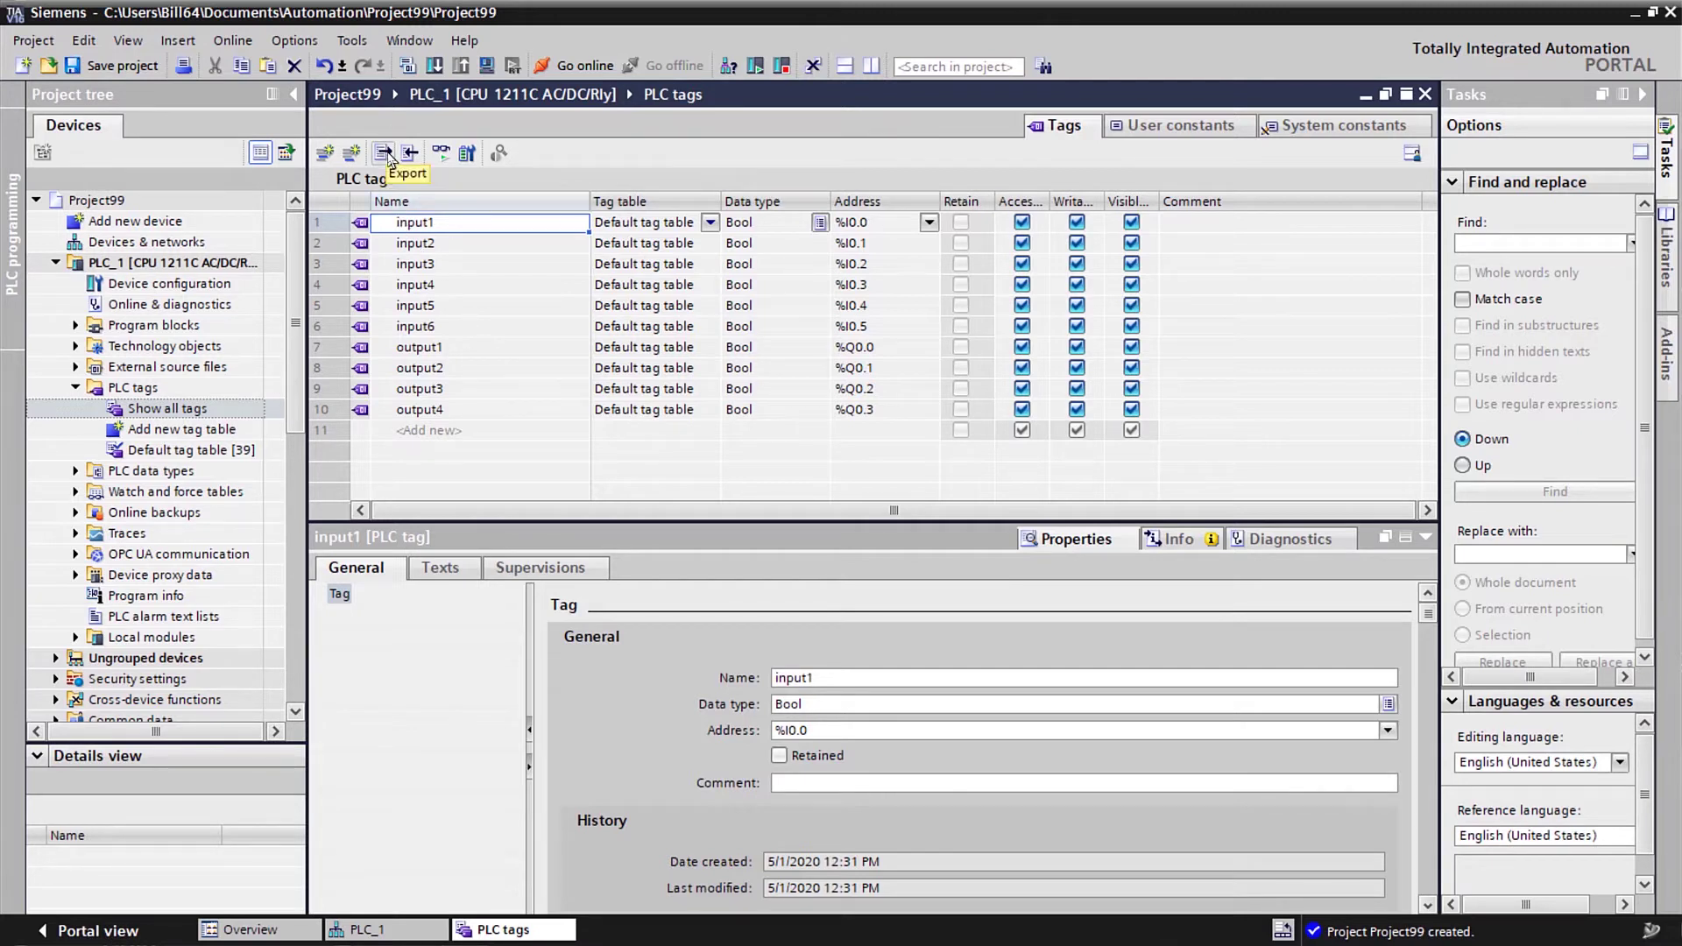
# - Export the PLC tags to Documents\PLCTags.xlsx, overwriting the existing file
pyautogui.click(384, 154)
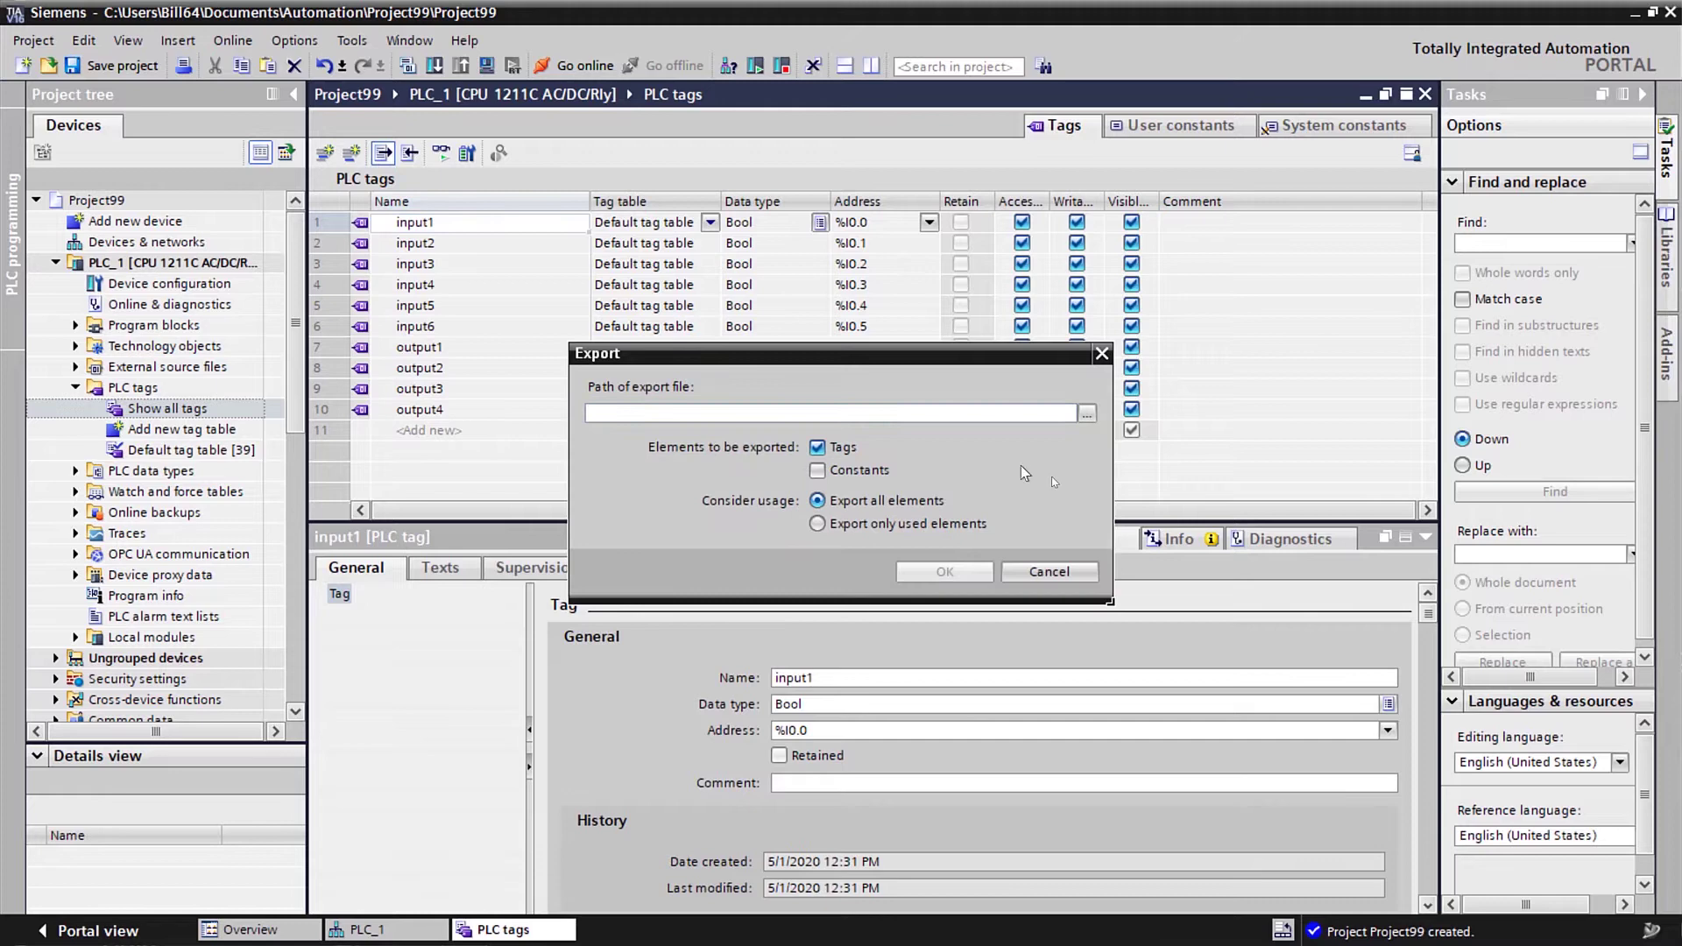
pyautogui.click(1085, 416)
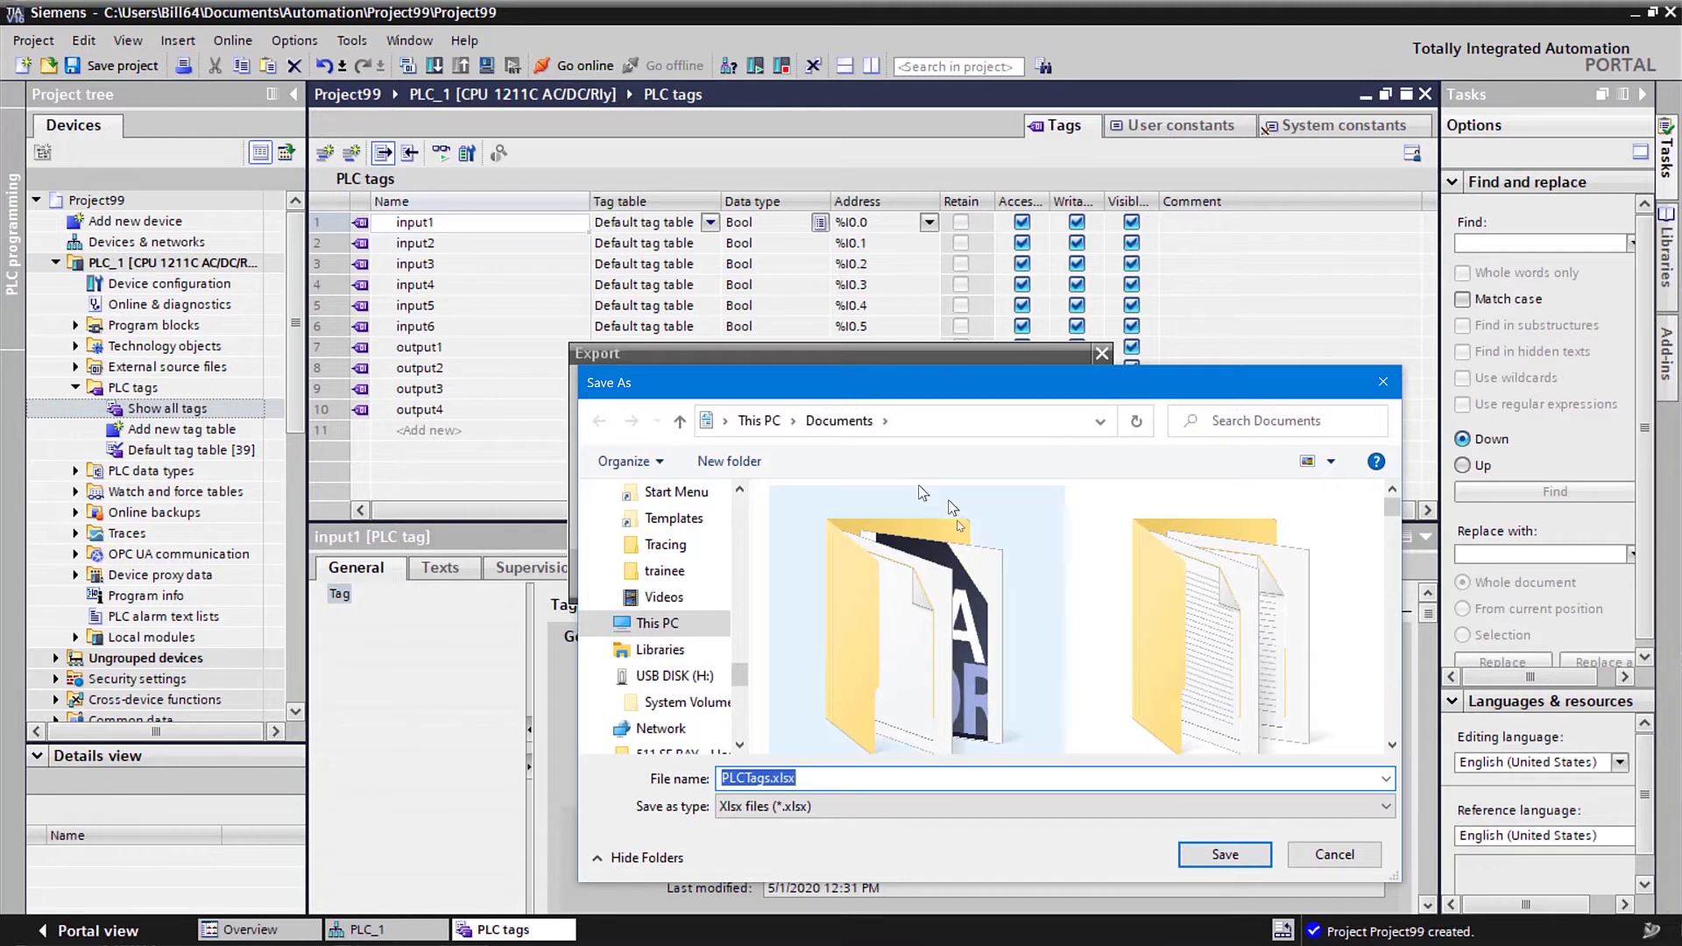
pyautogui.scroll(-1, 978, 604)
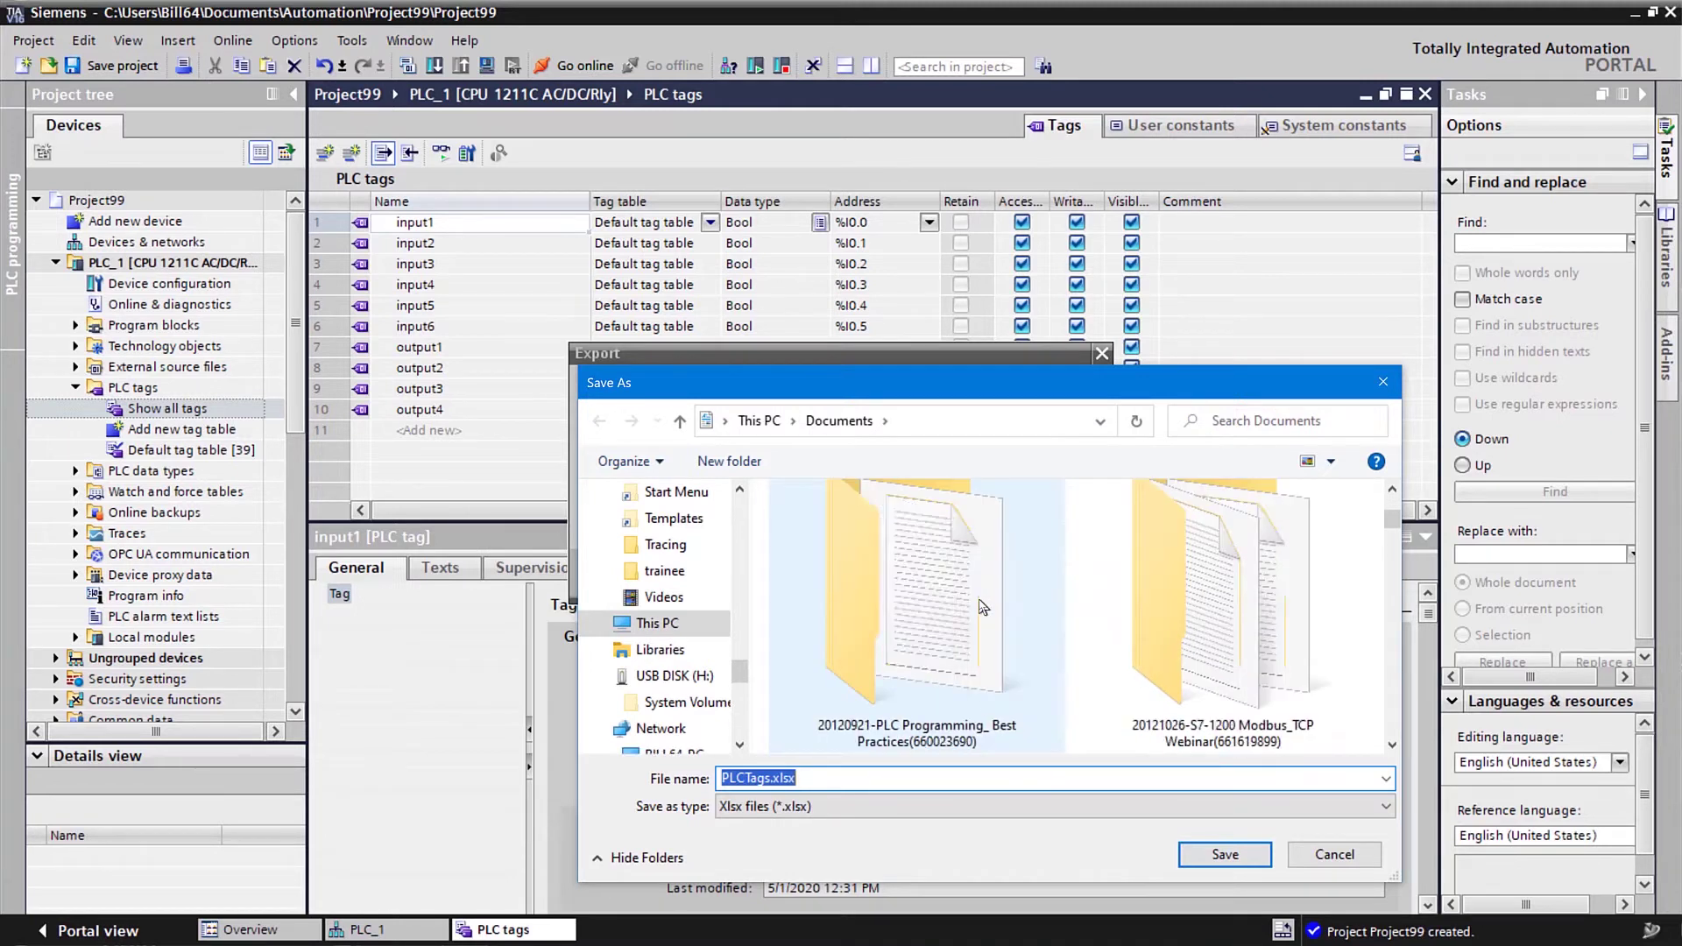
pyautogui.scroll(1, 979, 607)
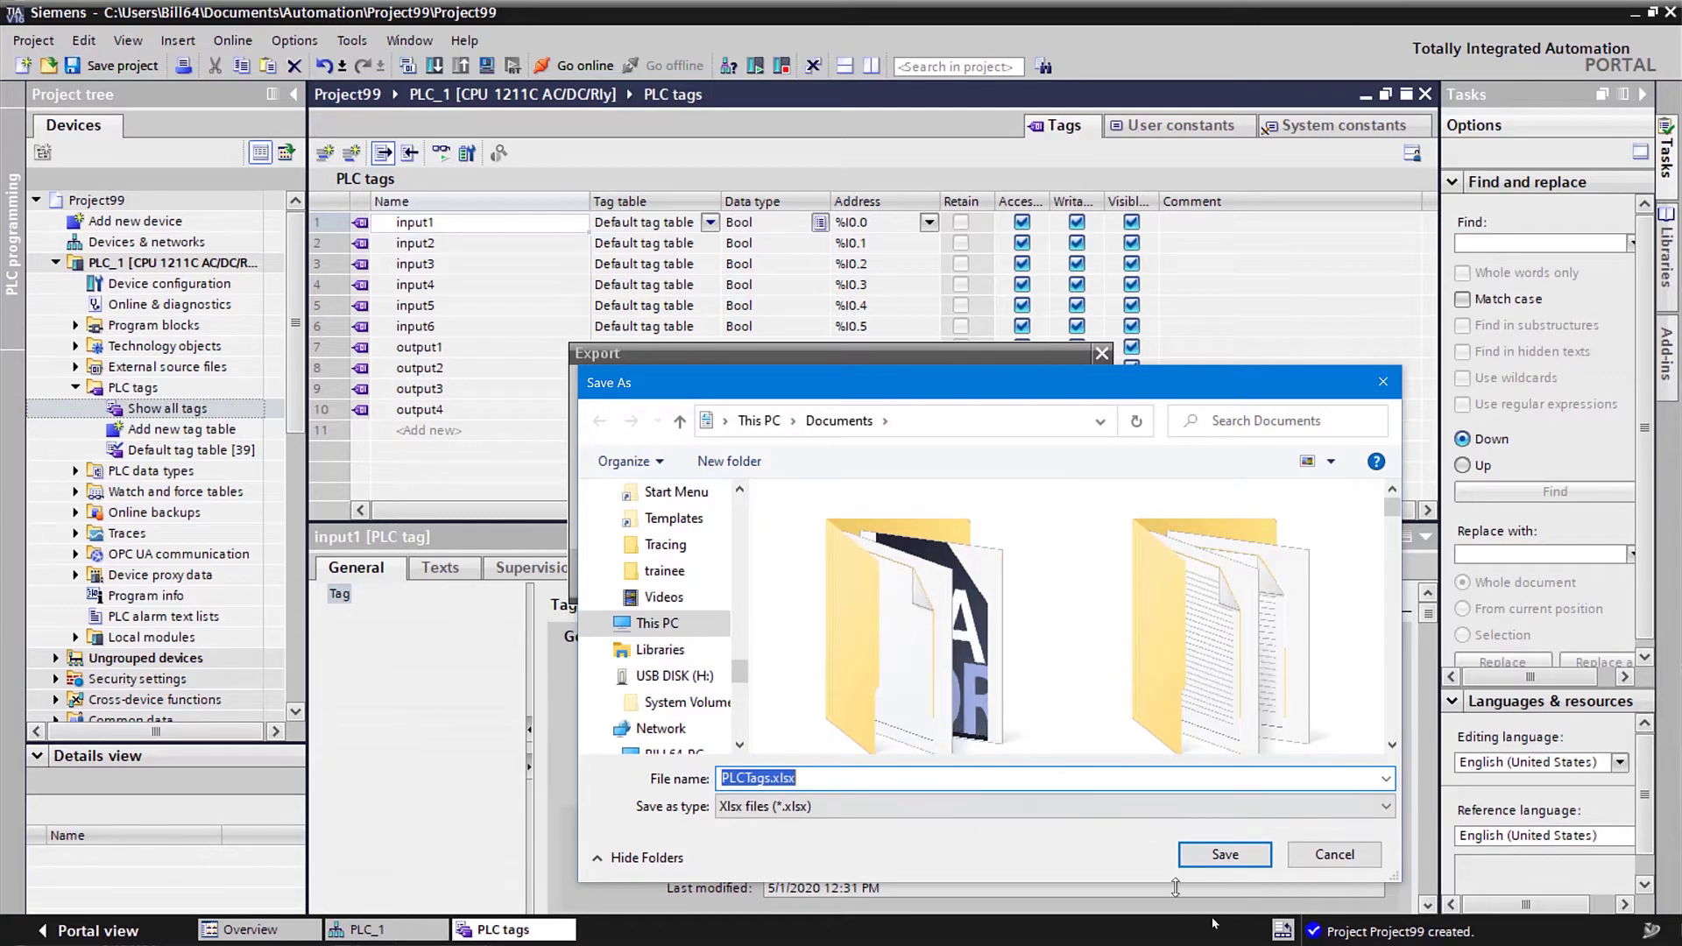
pyautogui.click(1226, 855)
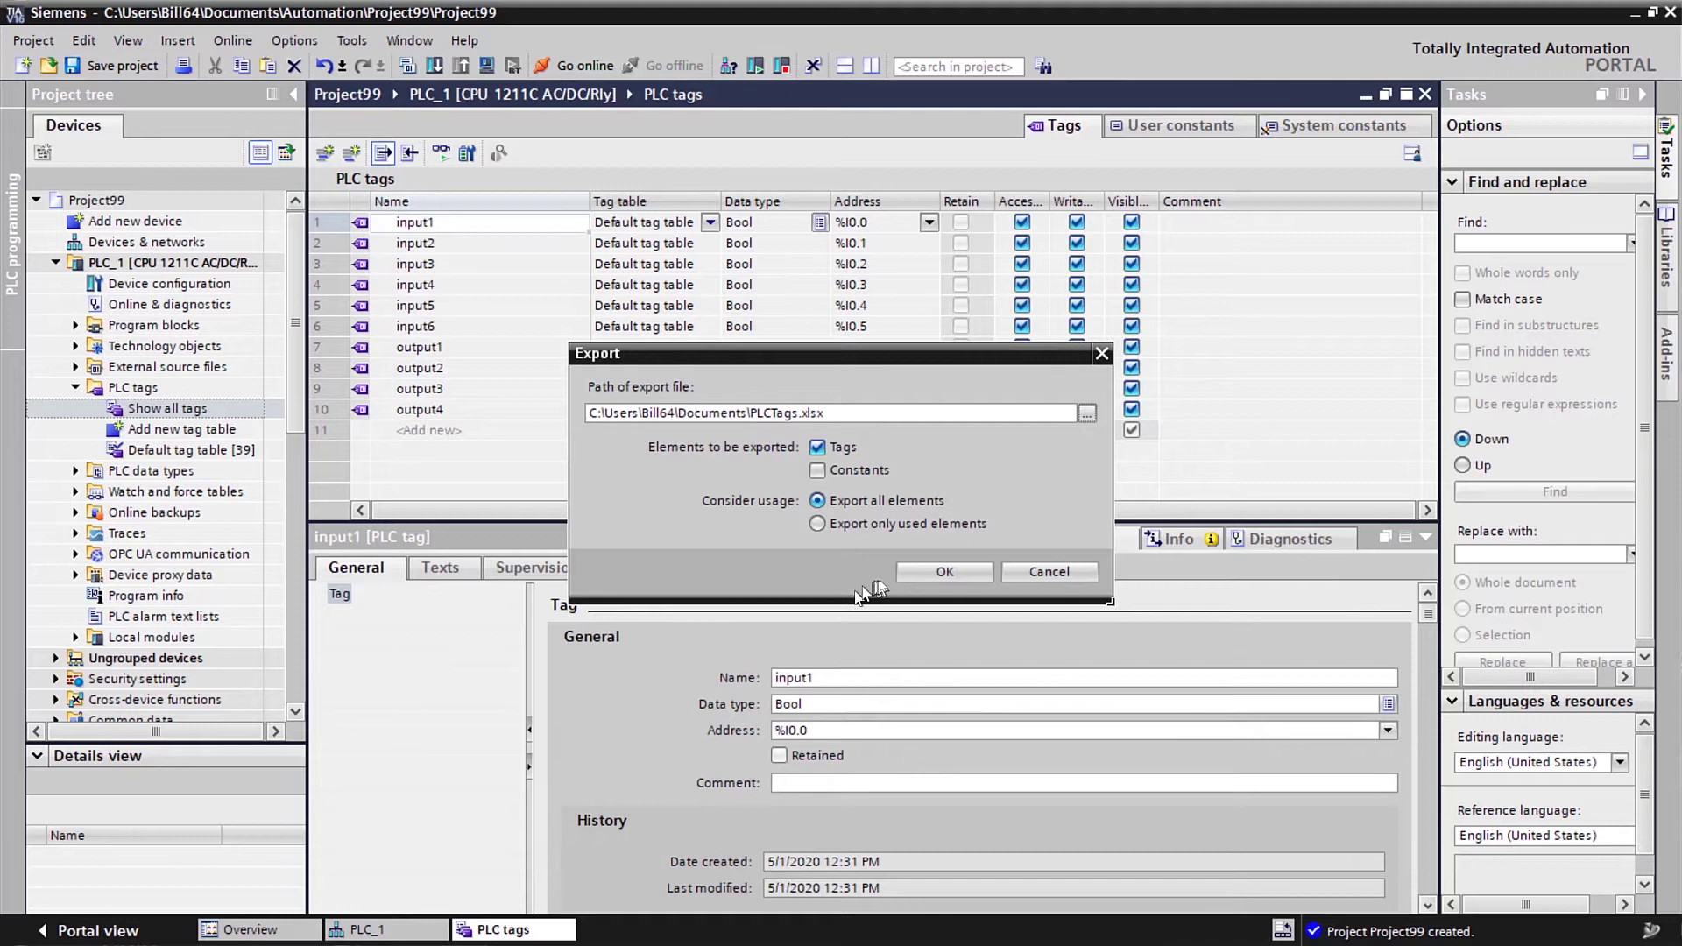
pyautogui.click(943, 575)
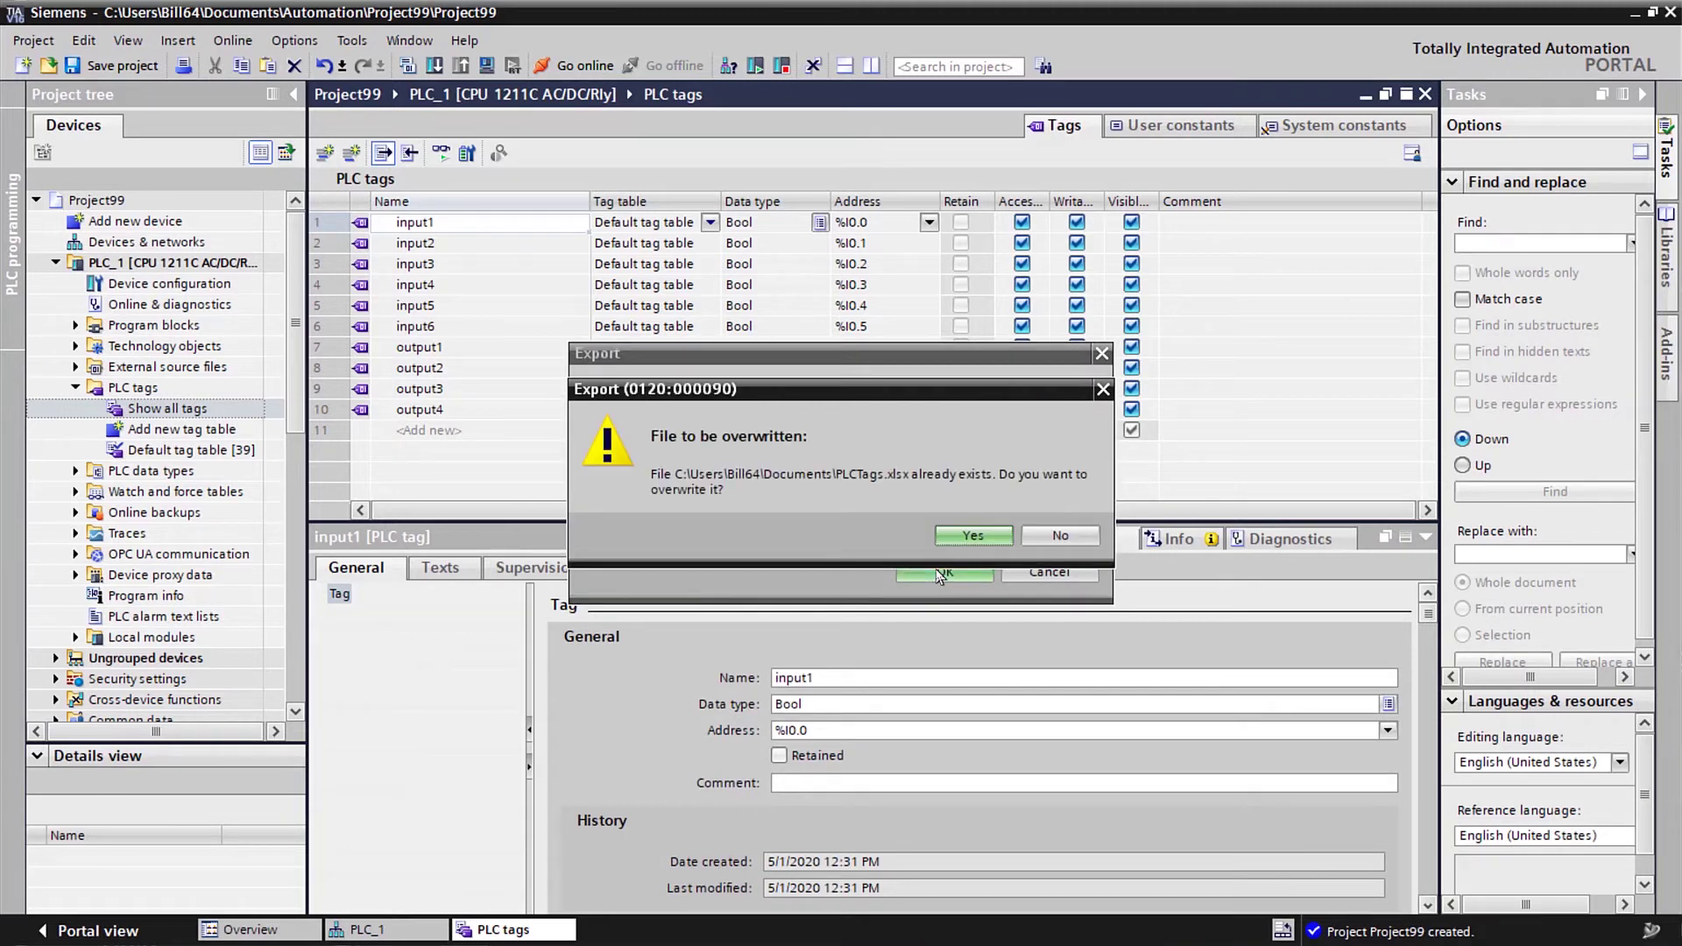
pyautogui.click(973, 537)
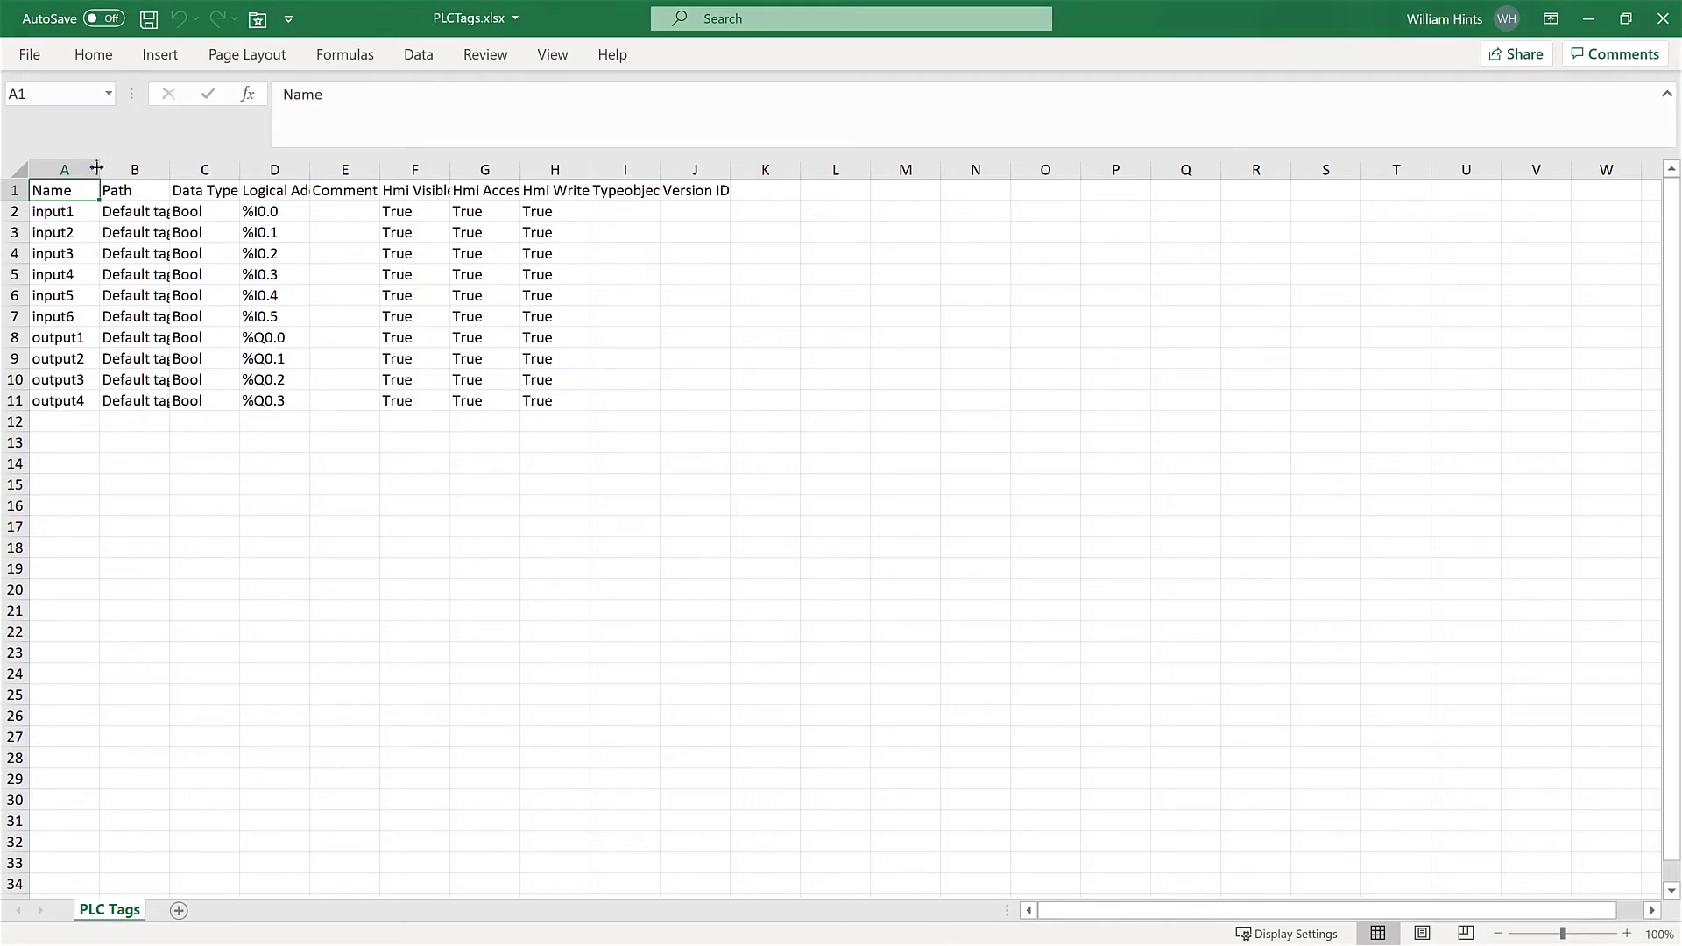
# - Rename A2, A3 and A8 to Start Motor 1, Stop Motor 1 and Motor 1, then save
pyautogui.moveTo(95, 168); pyautogui.dragTo(137, 168)
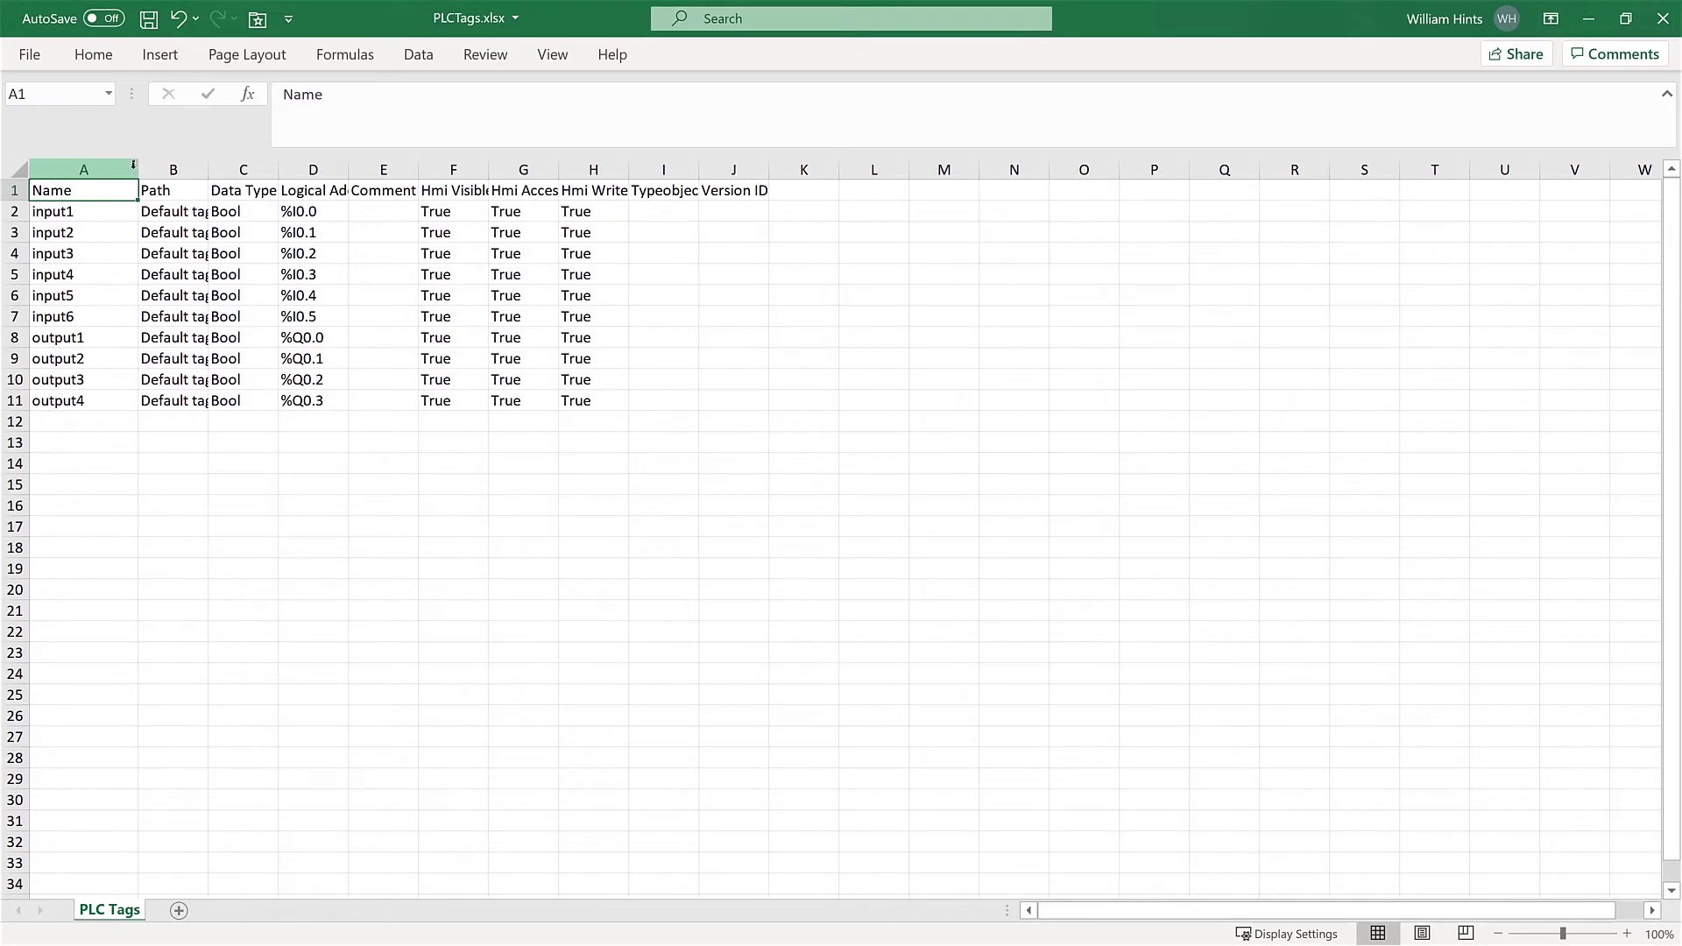
pyautogui.click(76, 218)
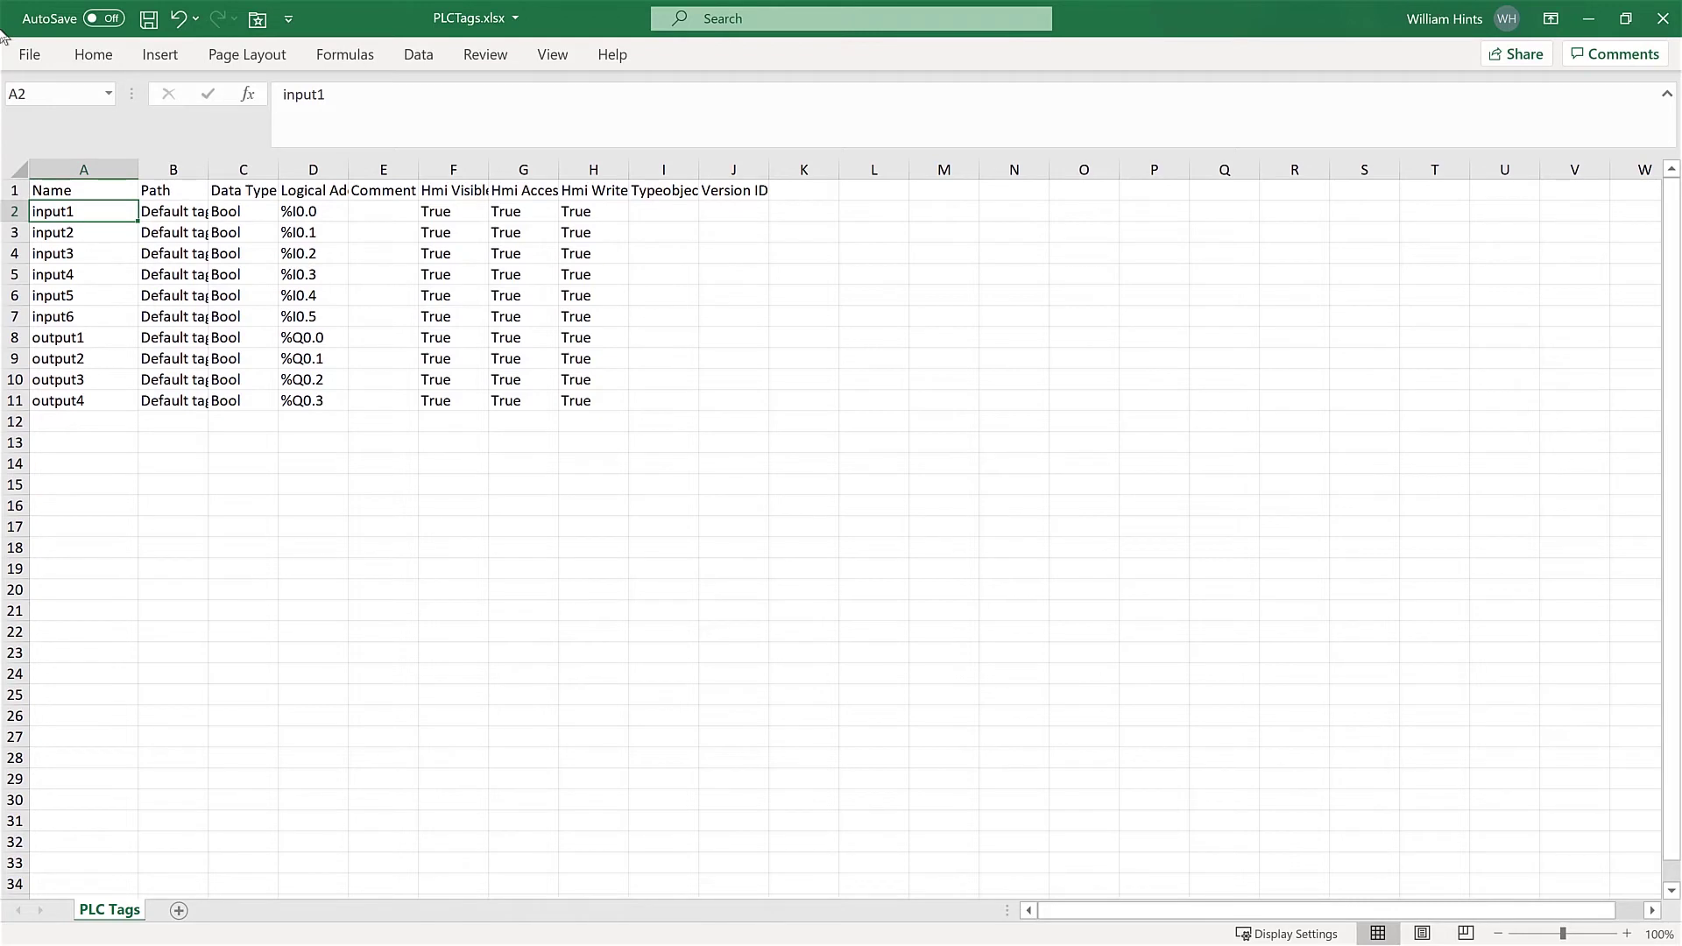
pyautogui.write('Sta')
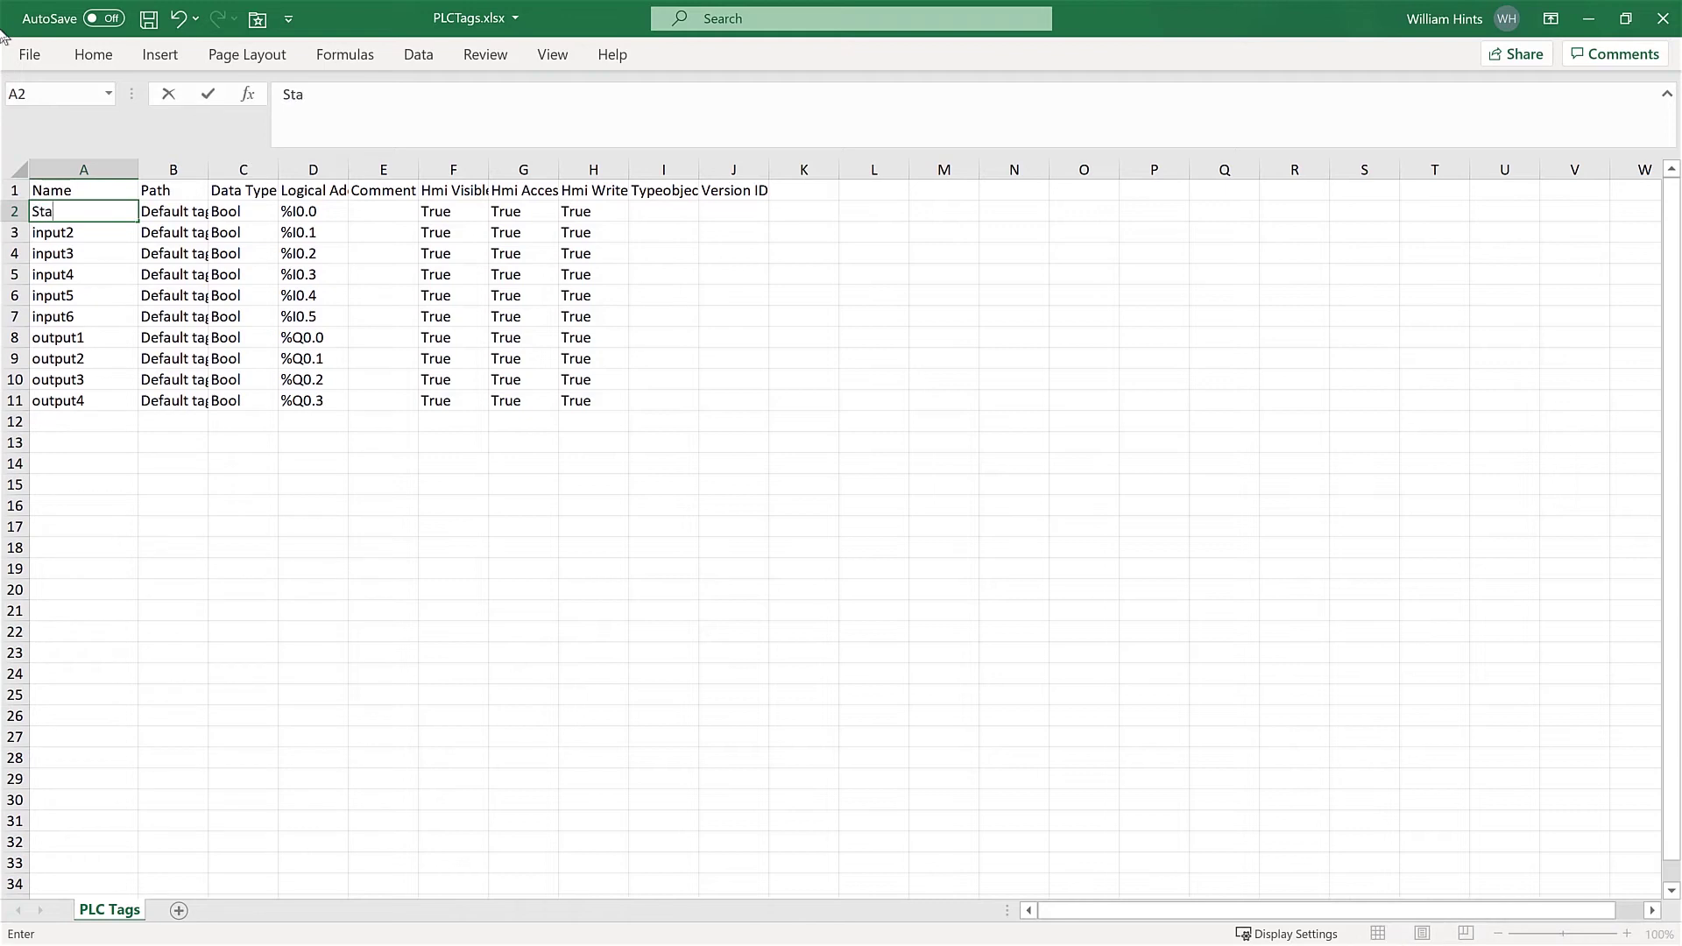
pyautogui.write('rt M')
pyautogui.write('otor 1')
pyautogui.click(81, 234)
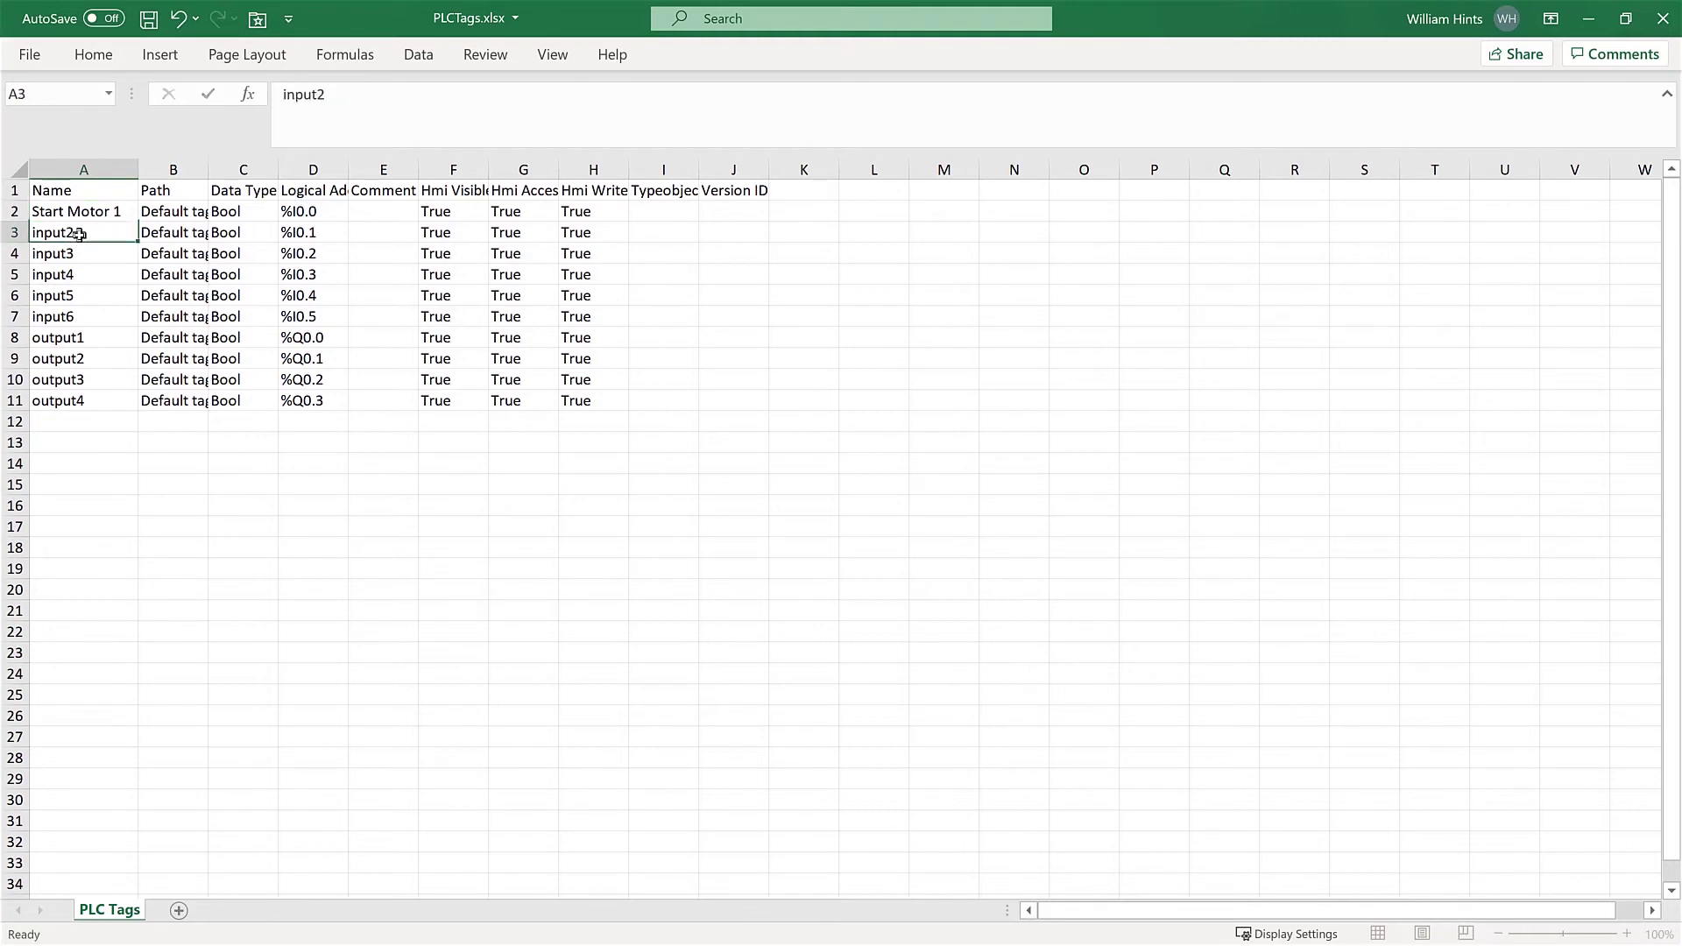
pyautogui.write('Start Motion 1Stop')
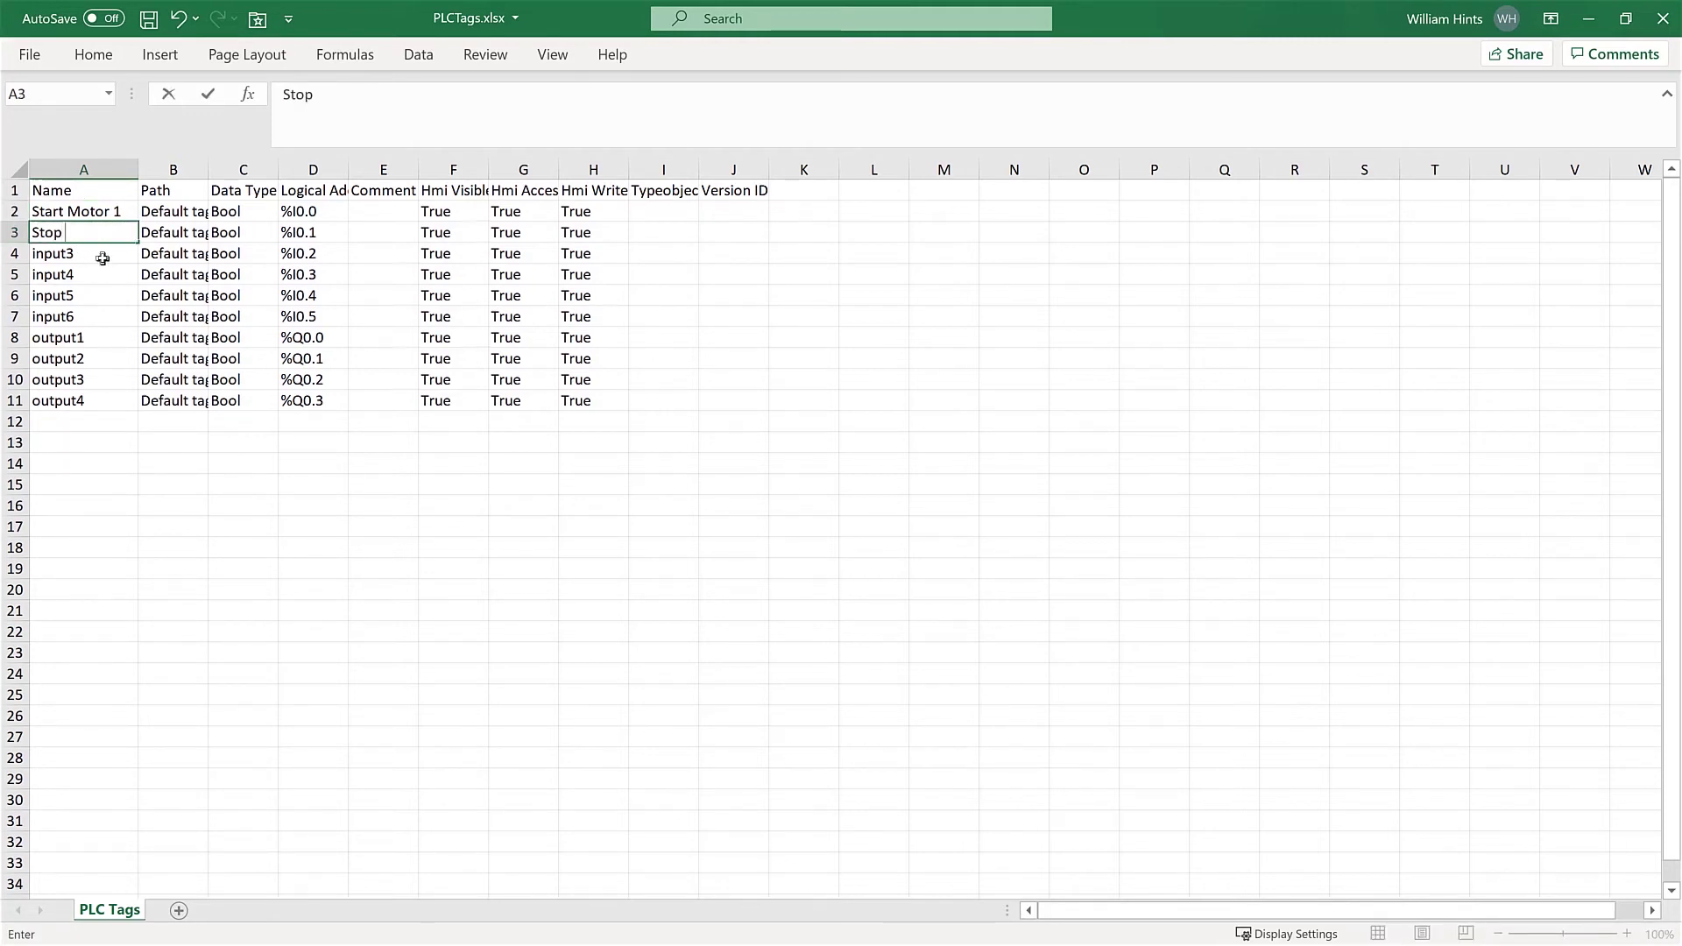
pyautogui.write(' Motor 1')
pyautogui.click(73, 340)
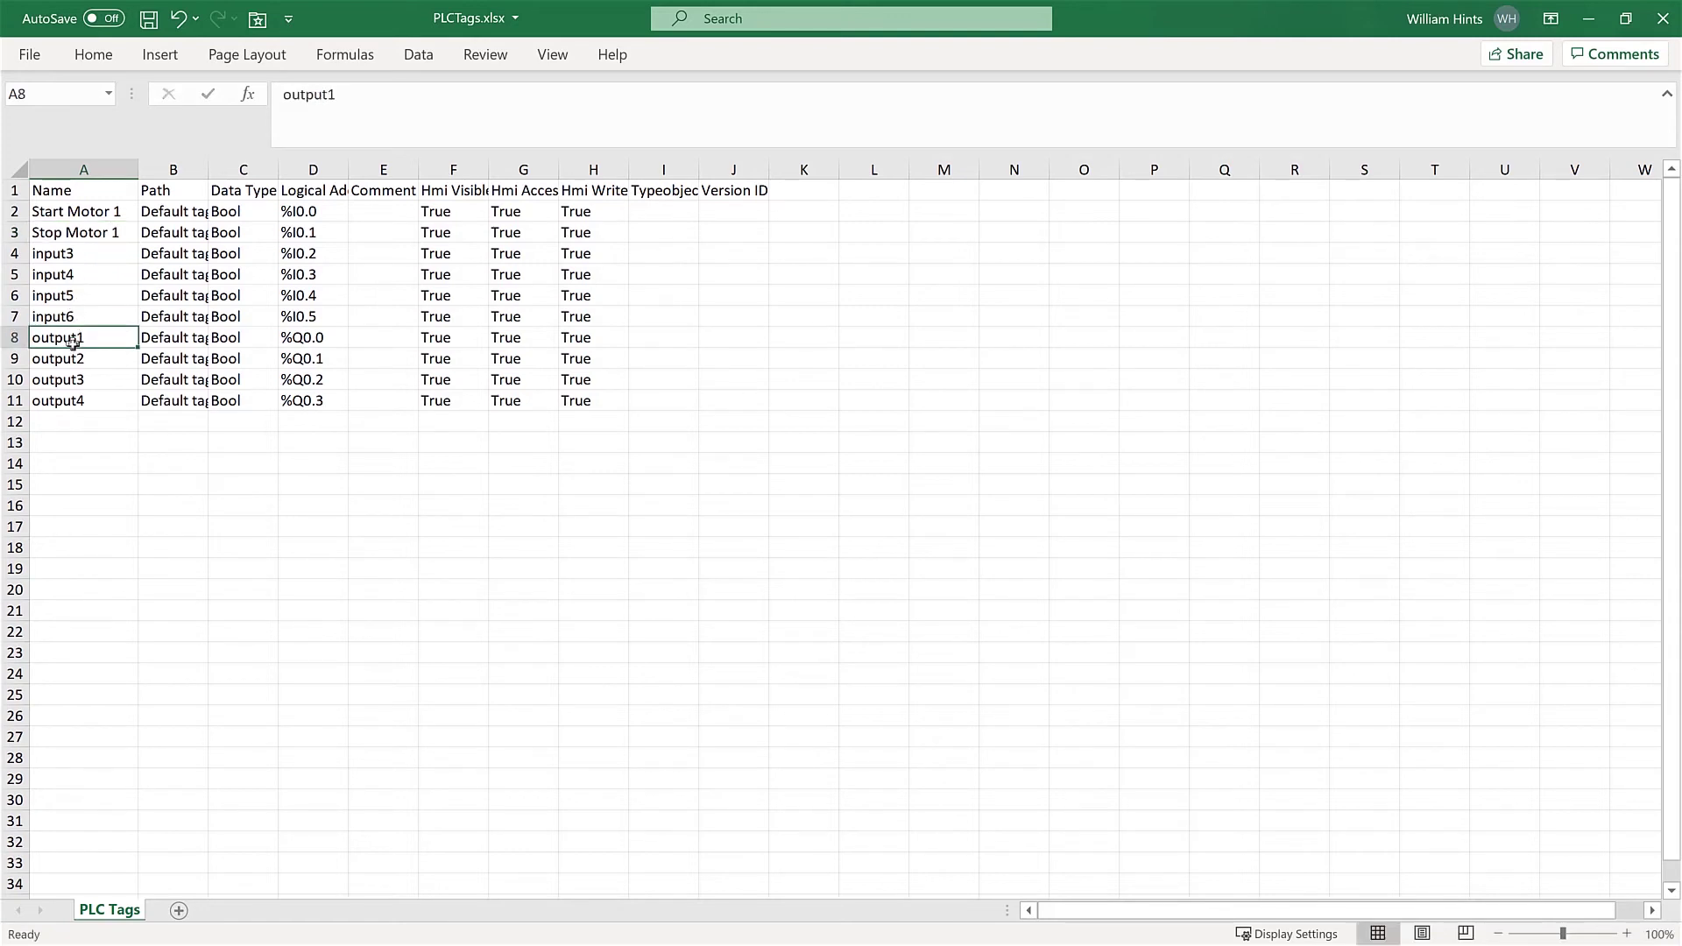
pyautogui.write('Motor 1')
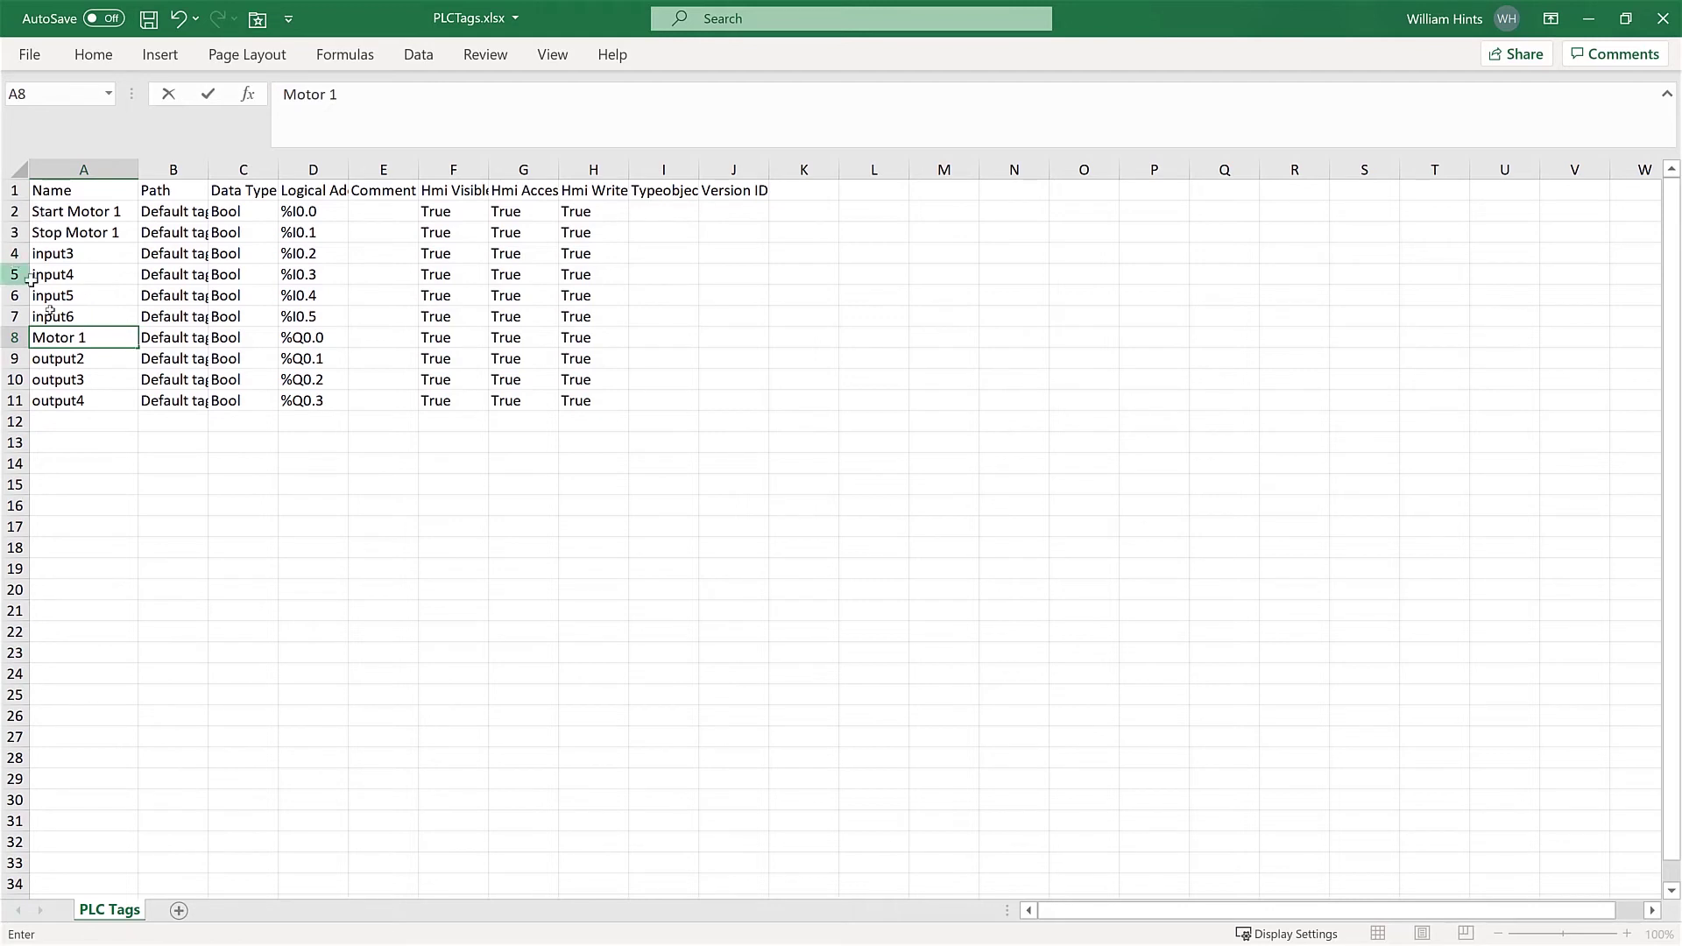
pyautogui.click(109, 465)
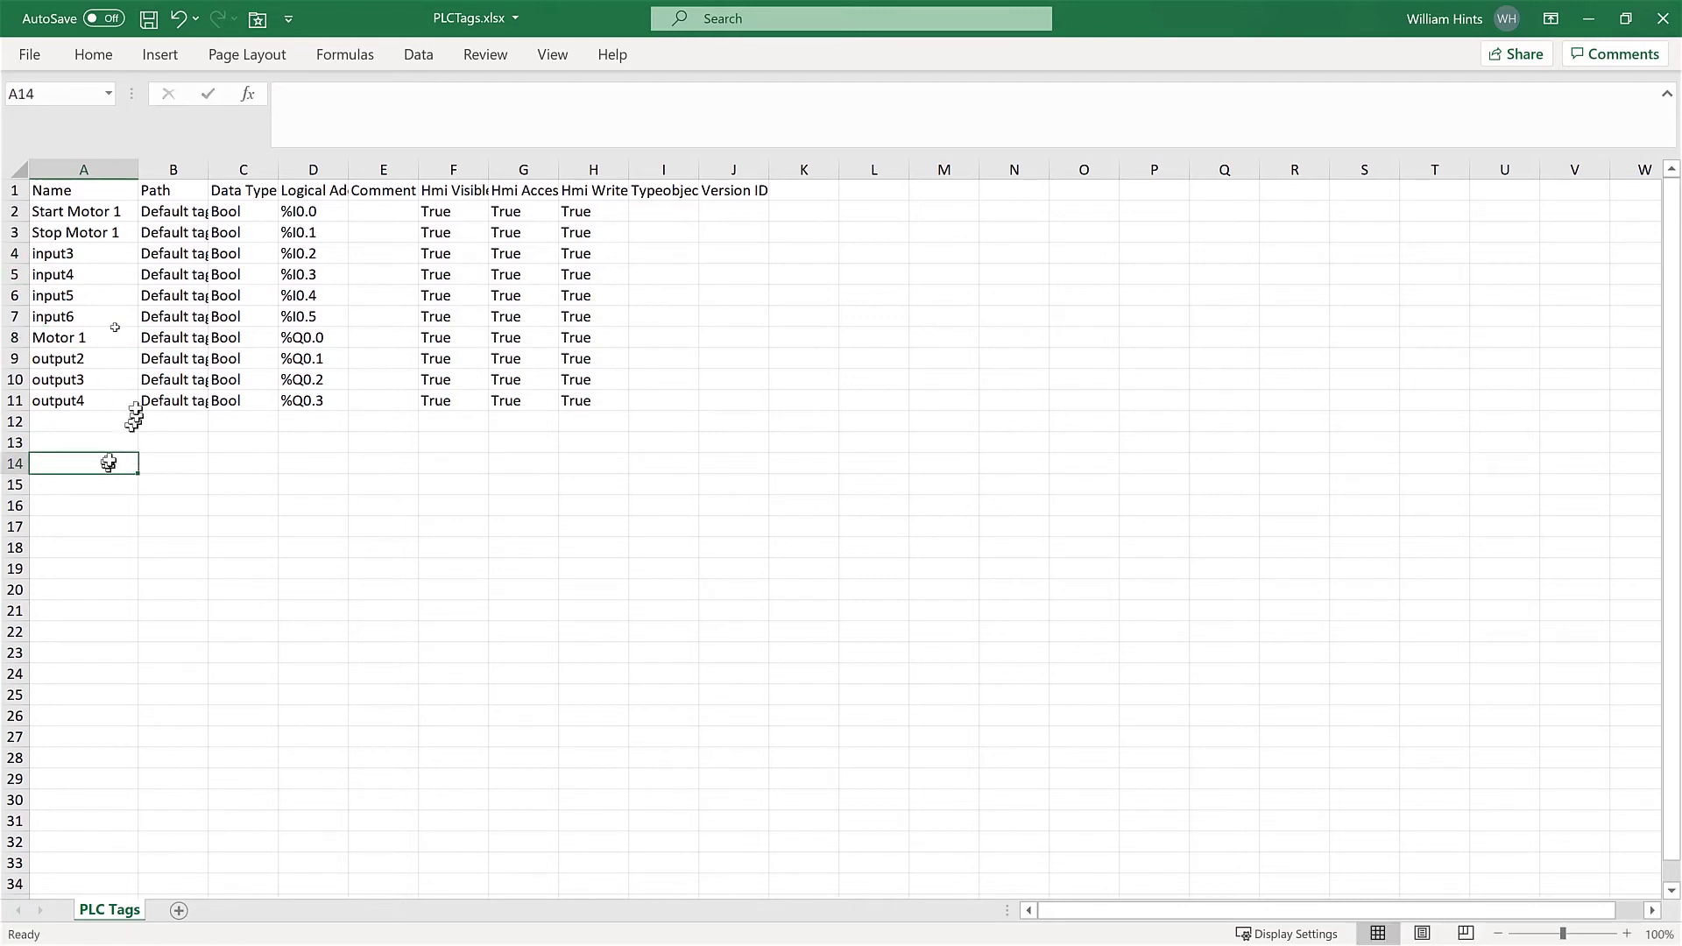
pyautogui.click(148, 17)
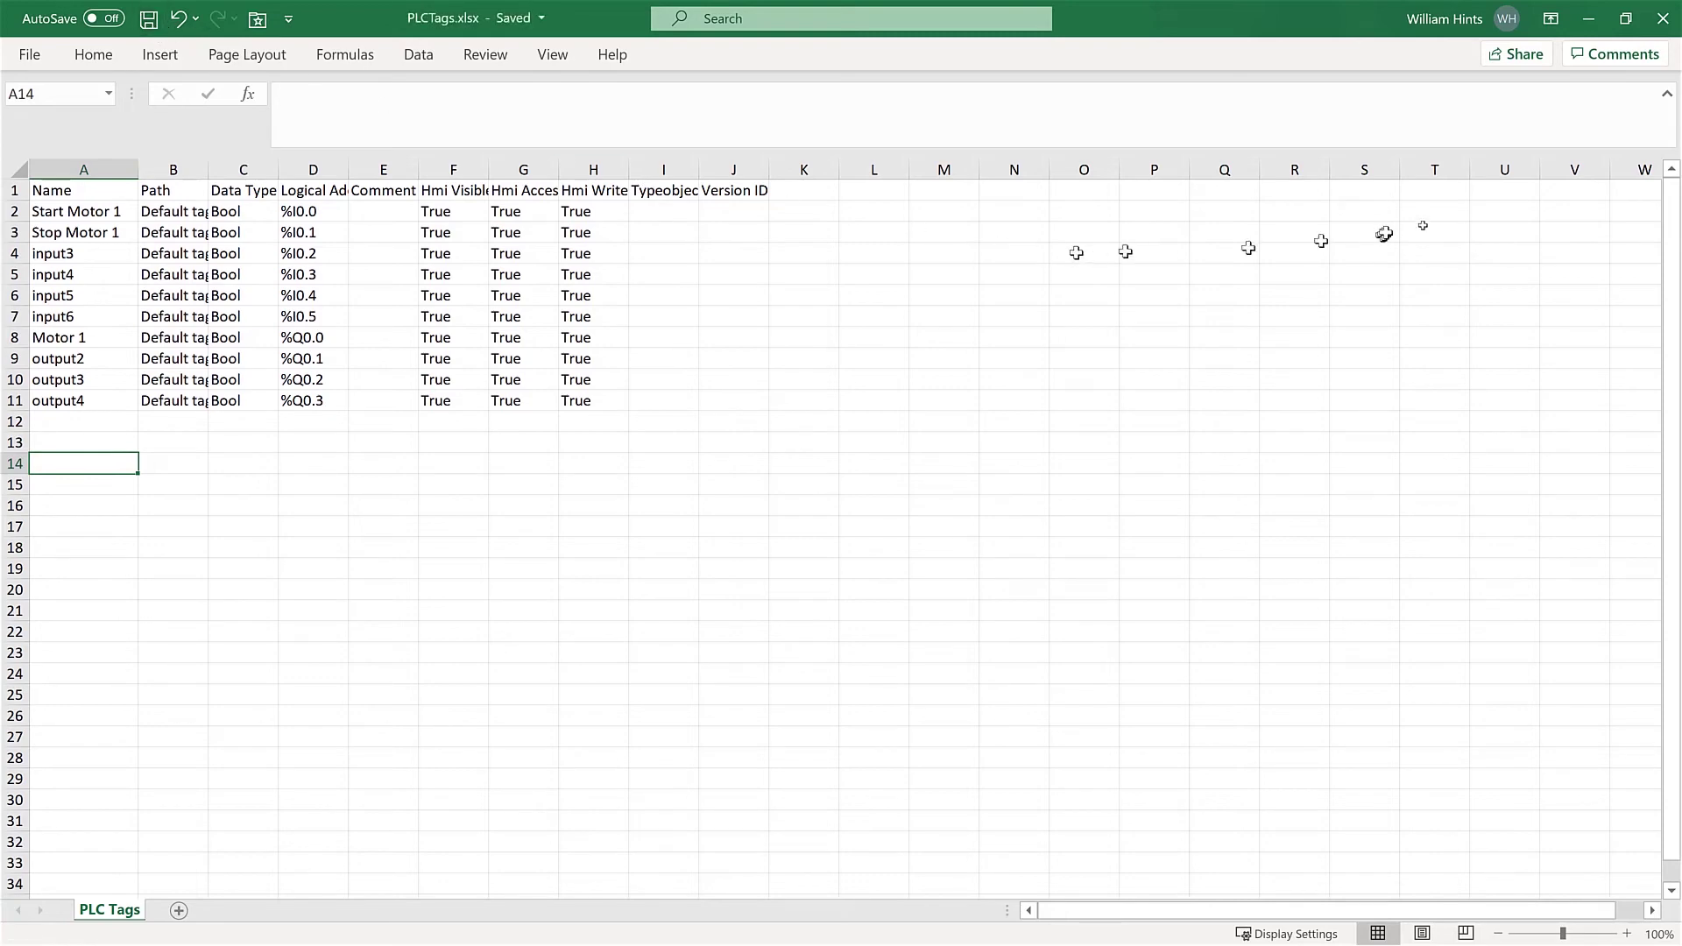
# - Close Excel, dismiss the export message, and delete tag rows 1–10 from the PLC tags table
pyautogui.click(1663, 18)
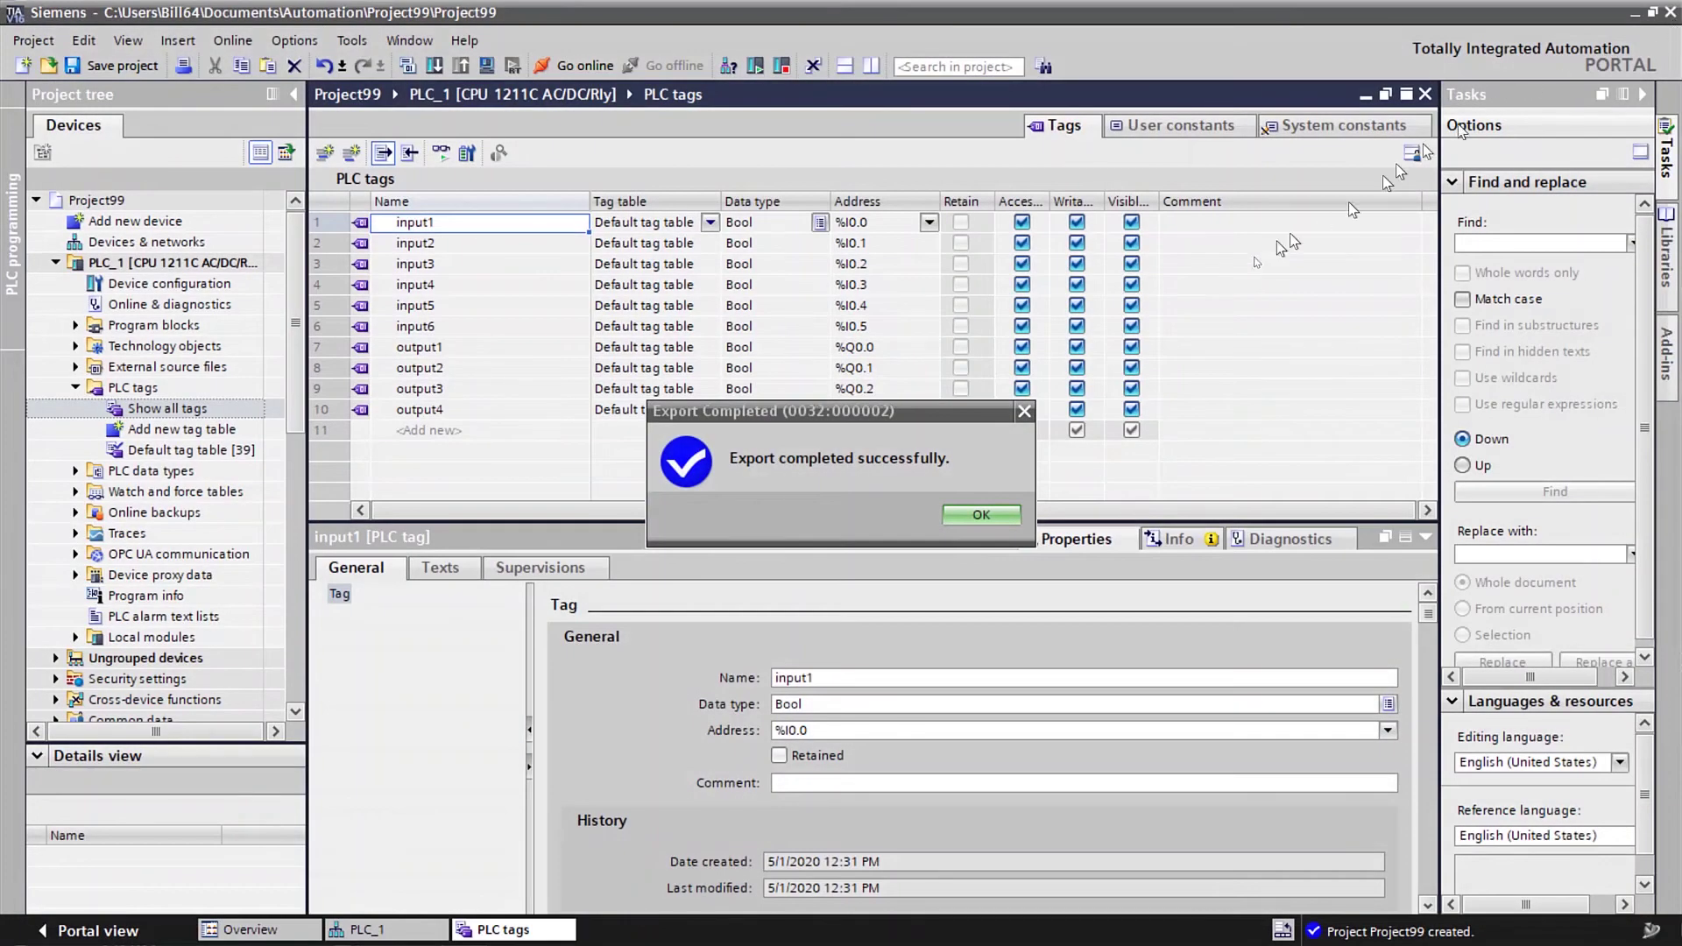
pyautogui.click(980, 514)
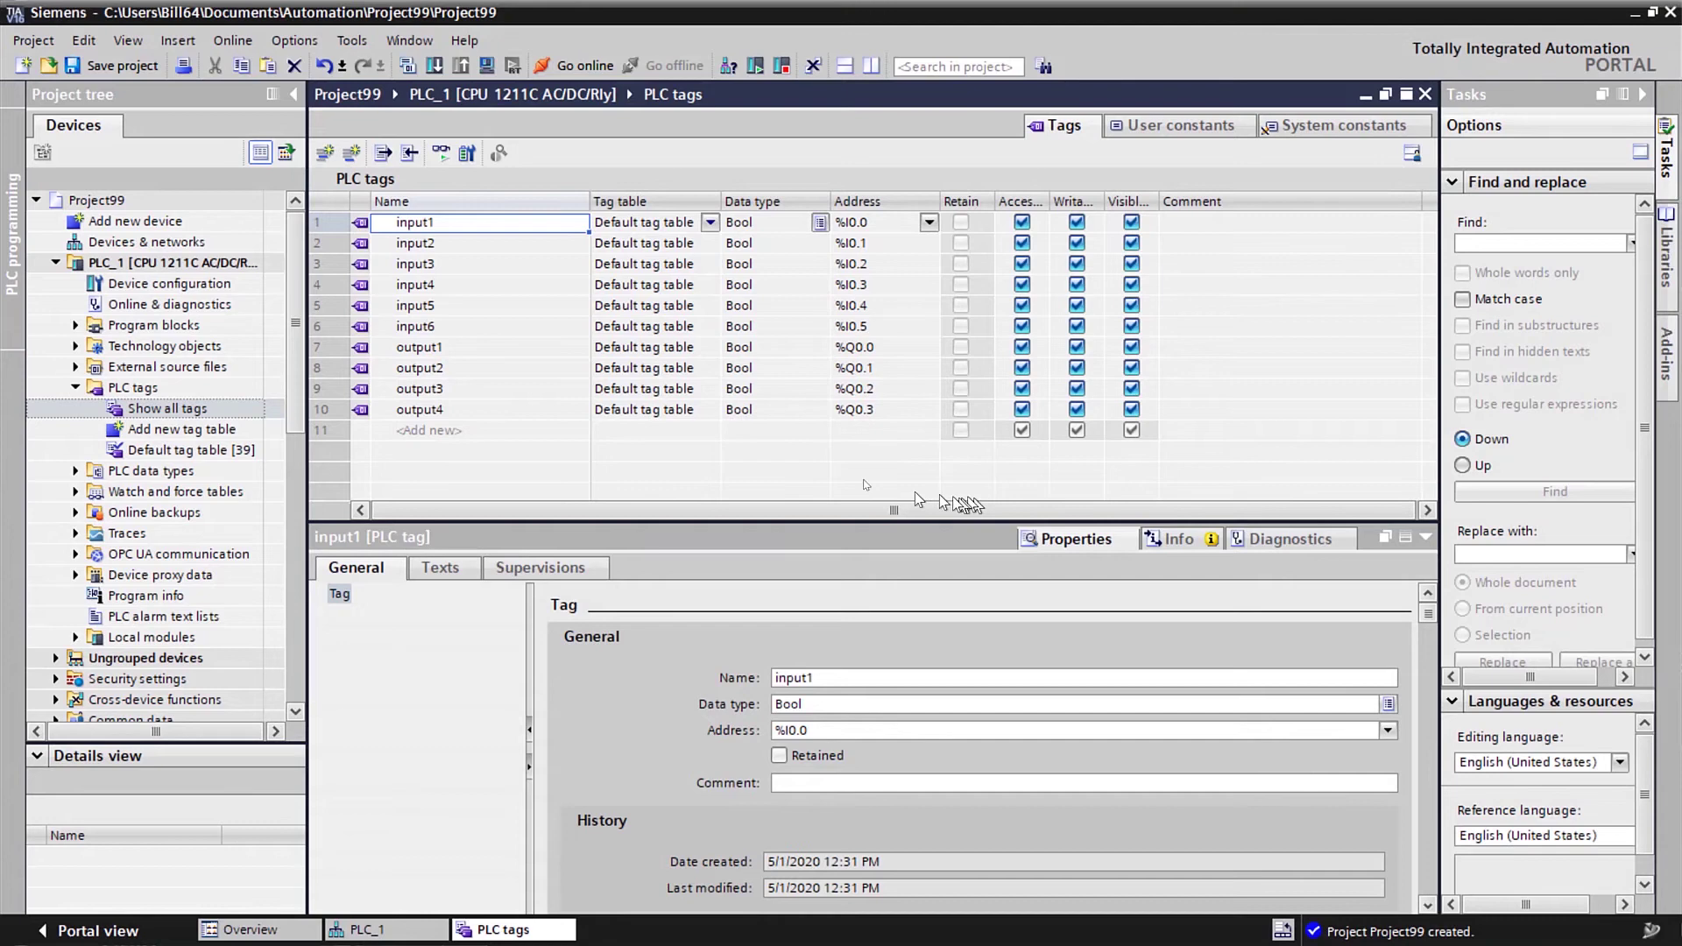
pyautogui.click(324, 221)
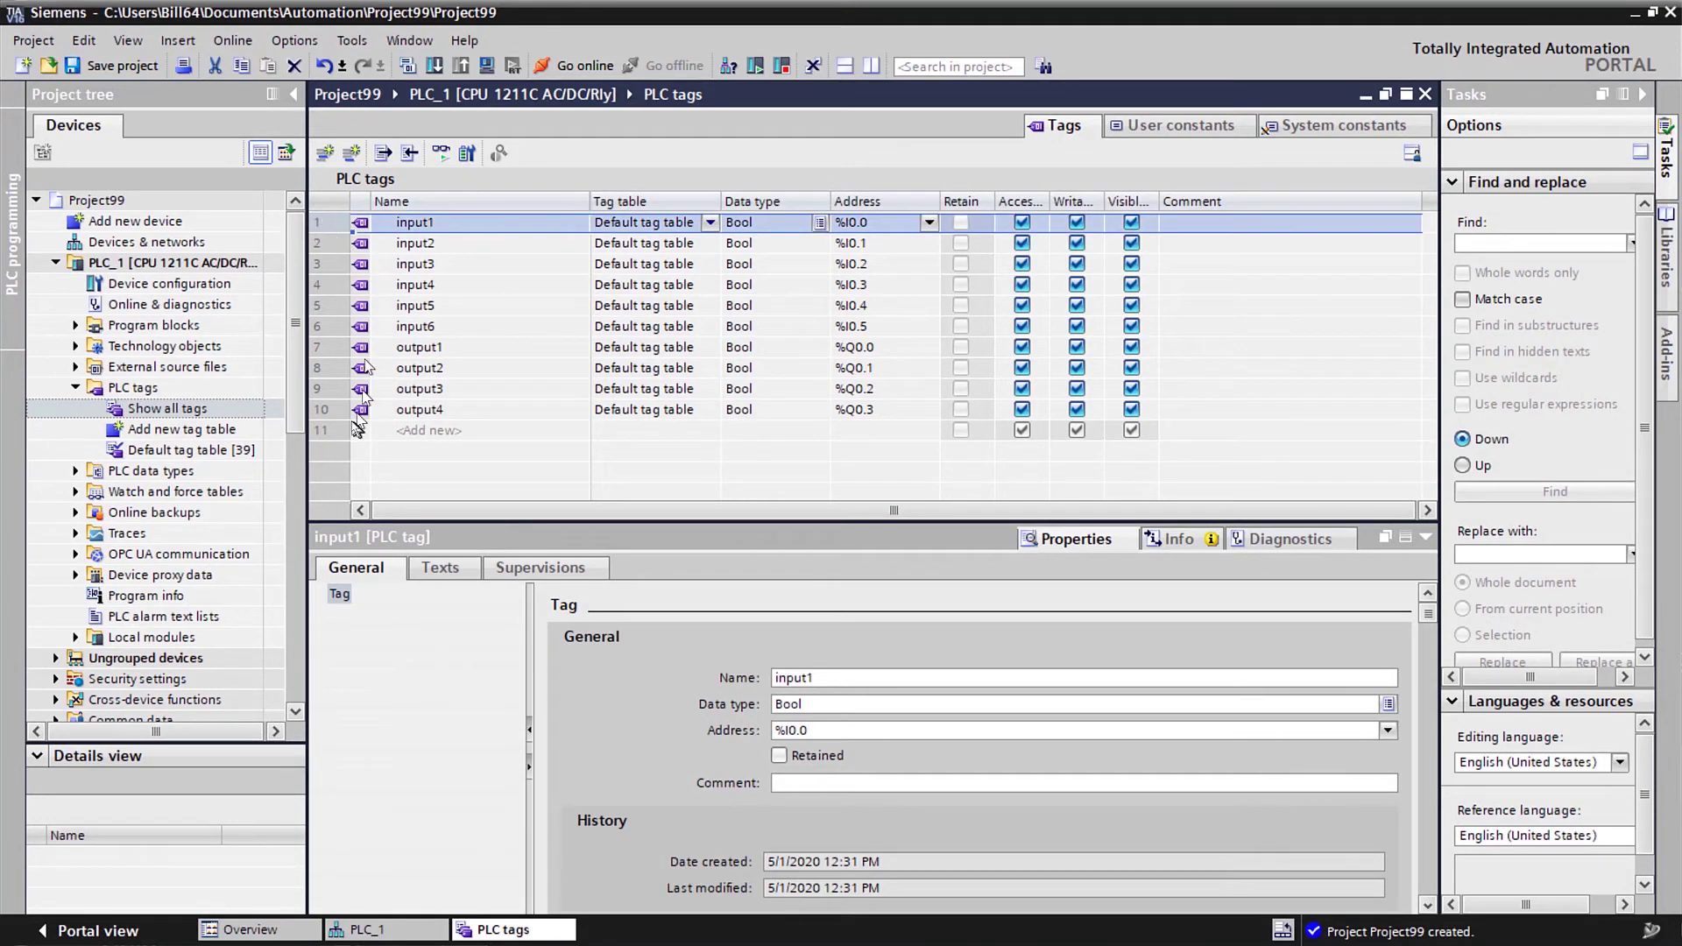
pyautogui.keyDown('shift'); pyautogui.click(324, 409); pyautogui.keyUp('shift')
pyautogui.rightClick(329, 410)
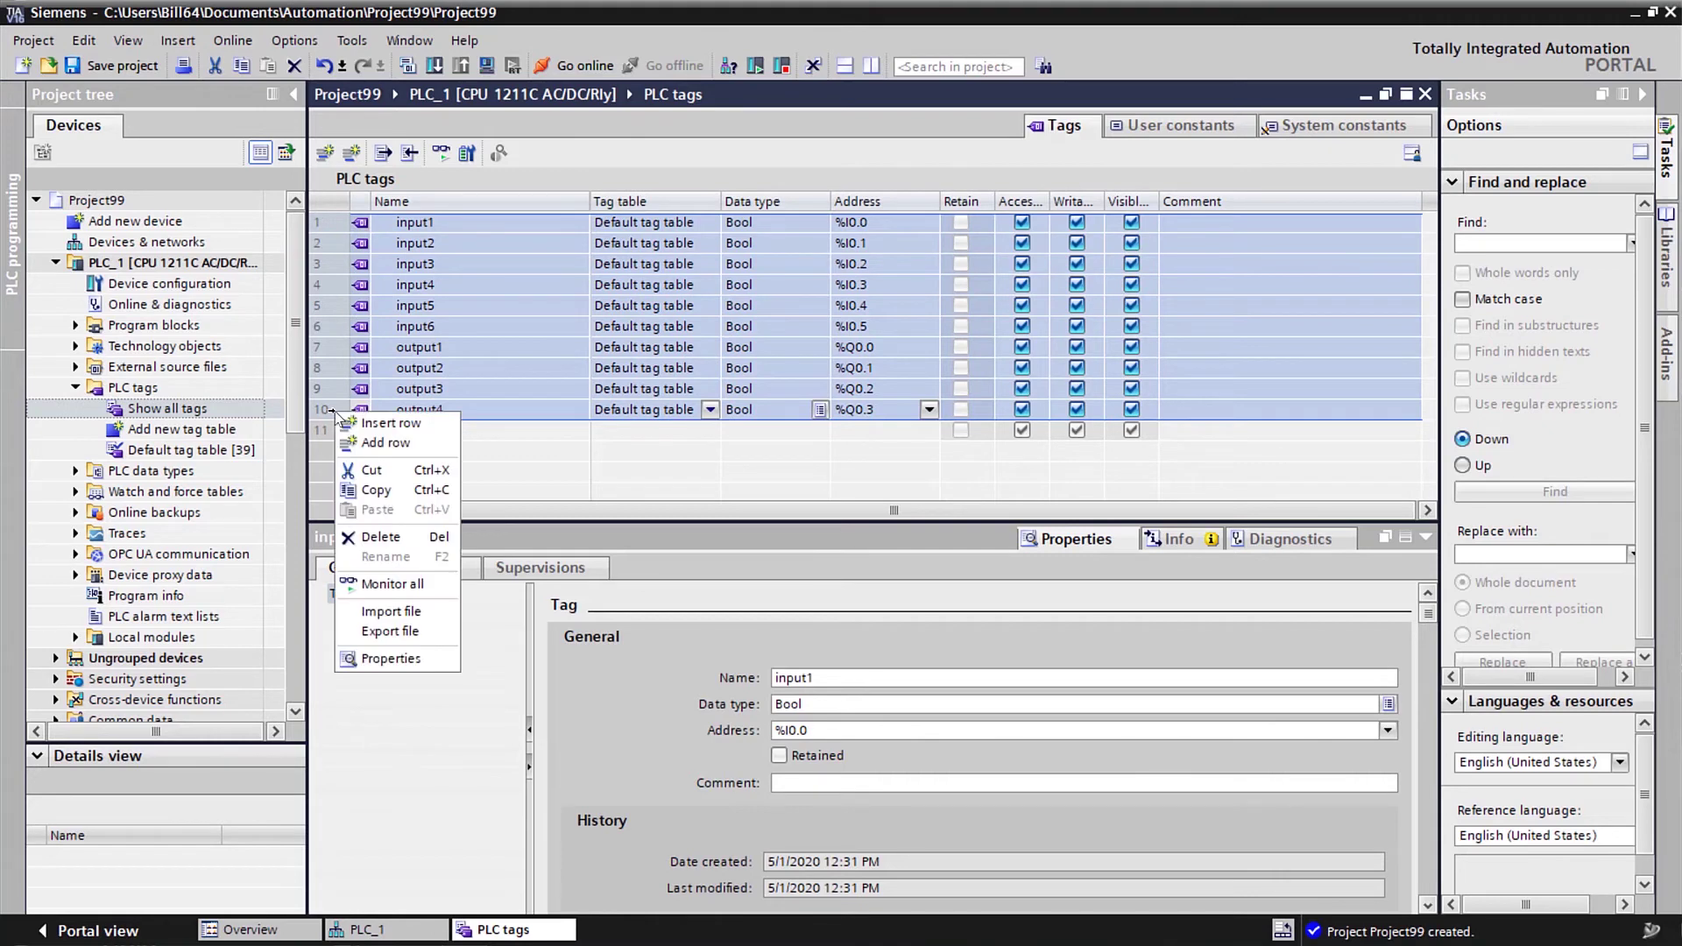
pyautogui.click(380, 537)
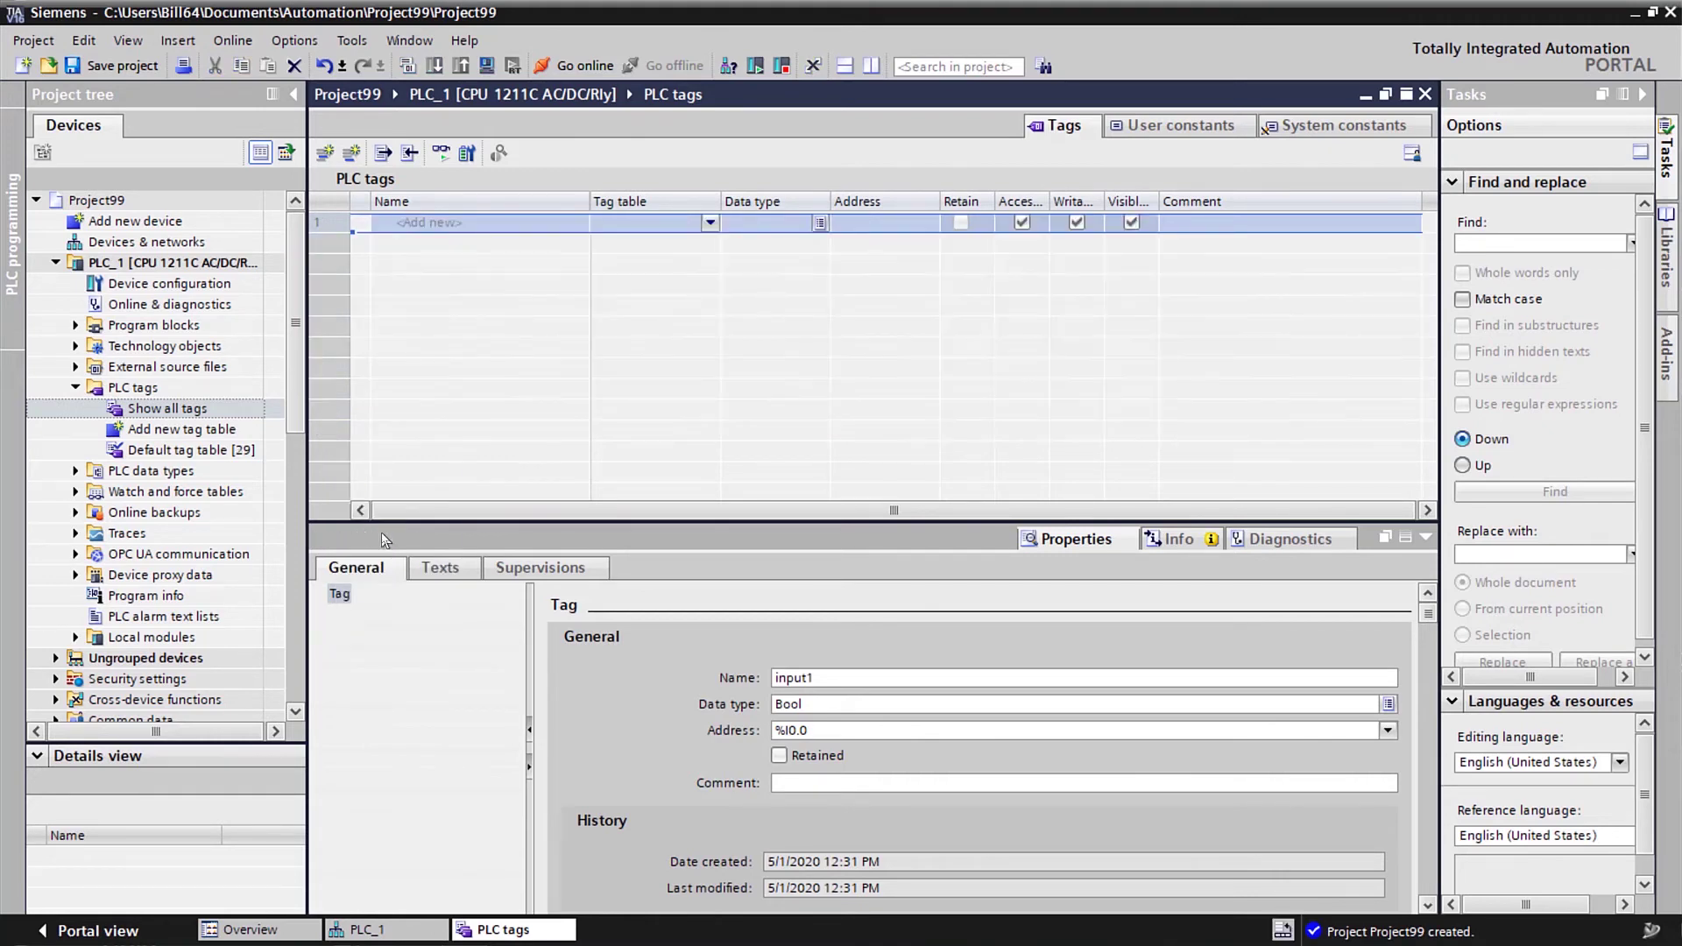
# - Import Documents\PLCTags.xlsx into the PLC tags table and acknowledge the completion message
pyautogui.click(410, 154)
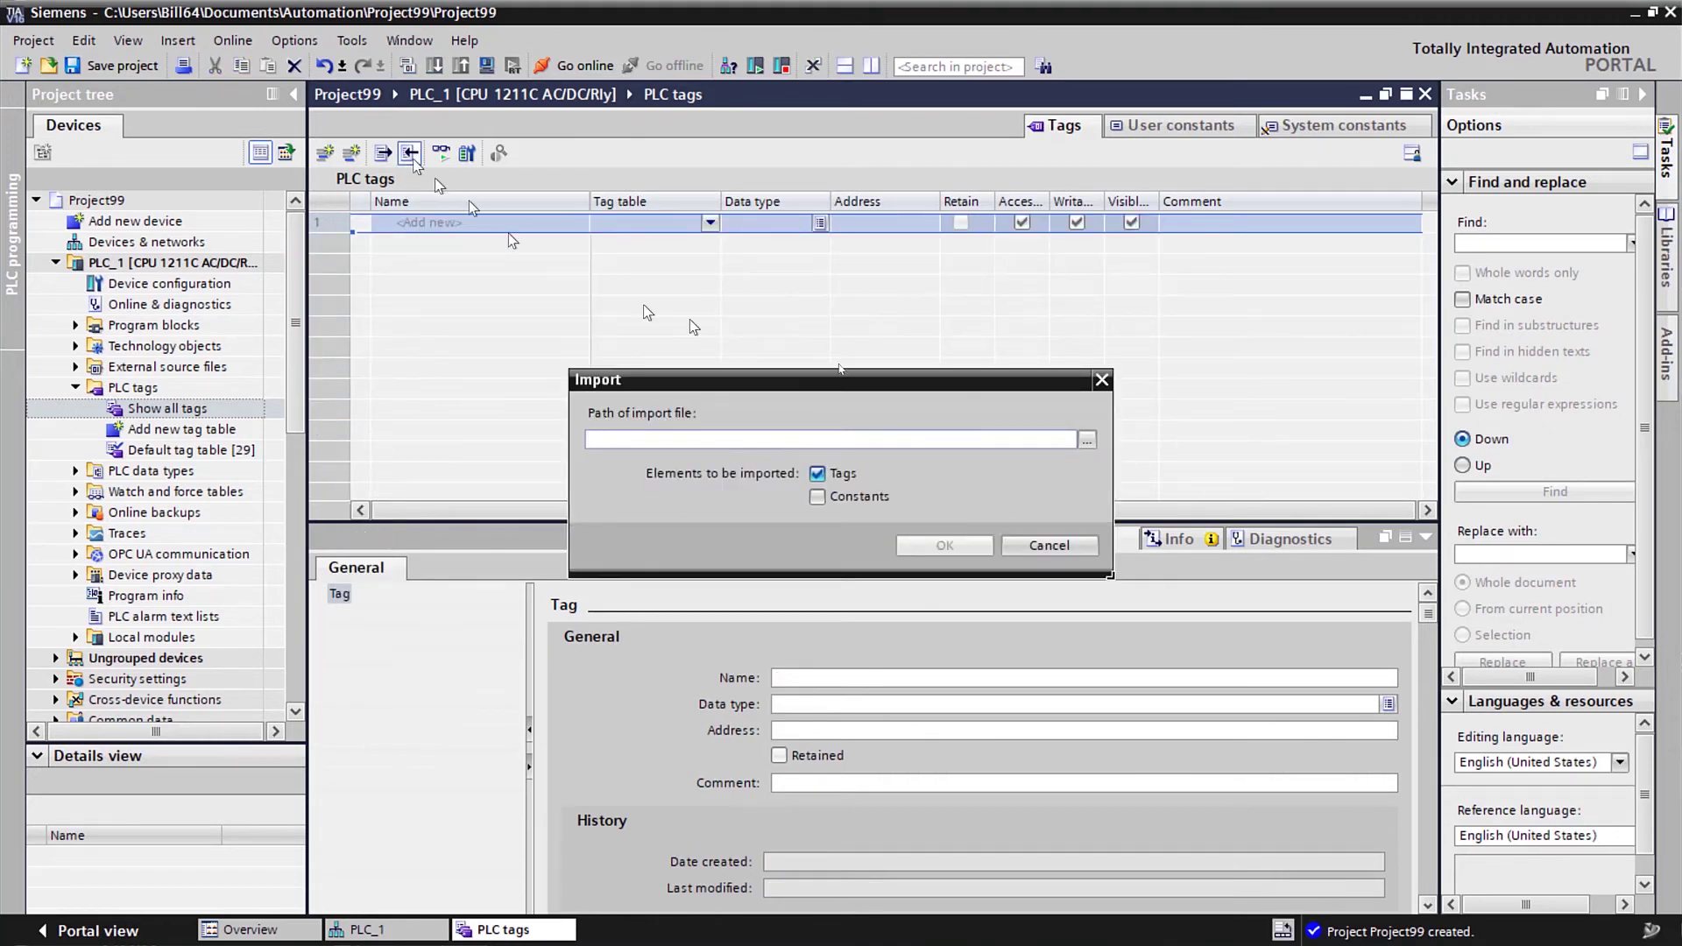
pyautogui.click(1086, 440)
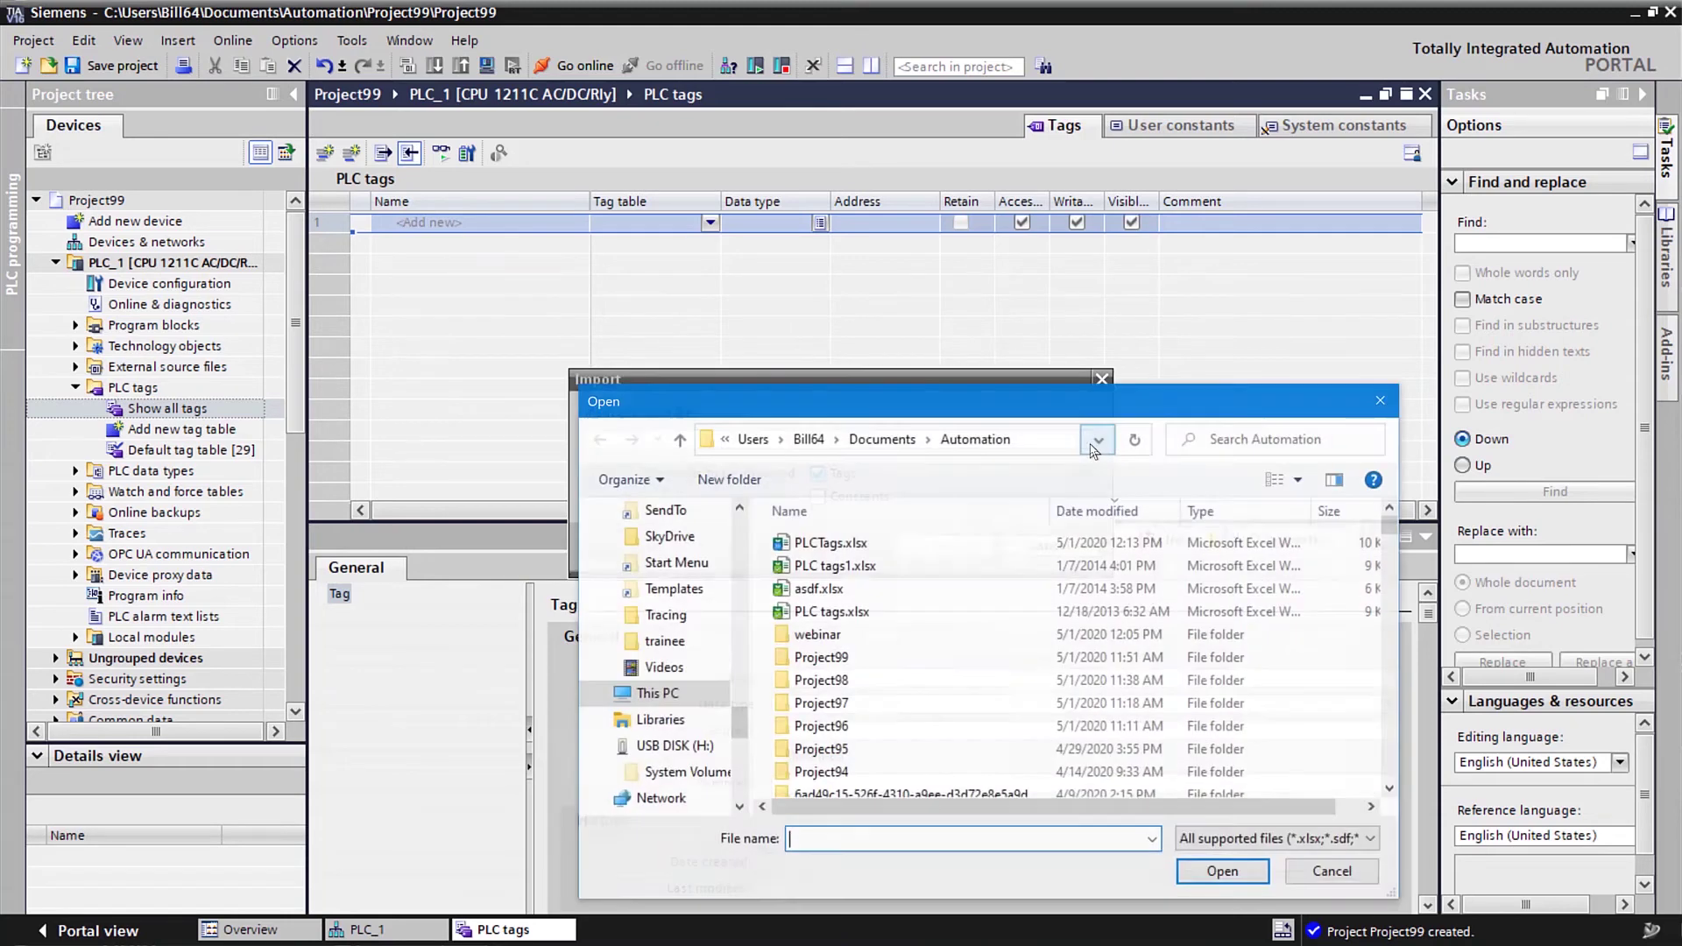
pyautogui.click(884, 439)
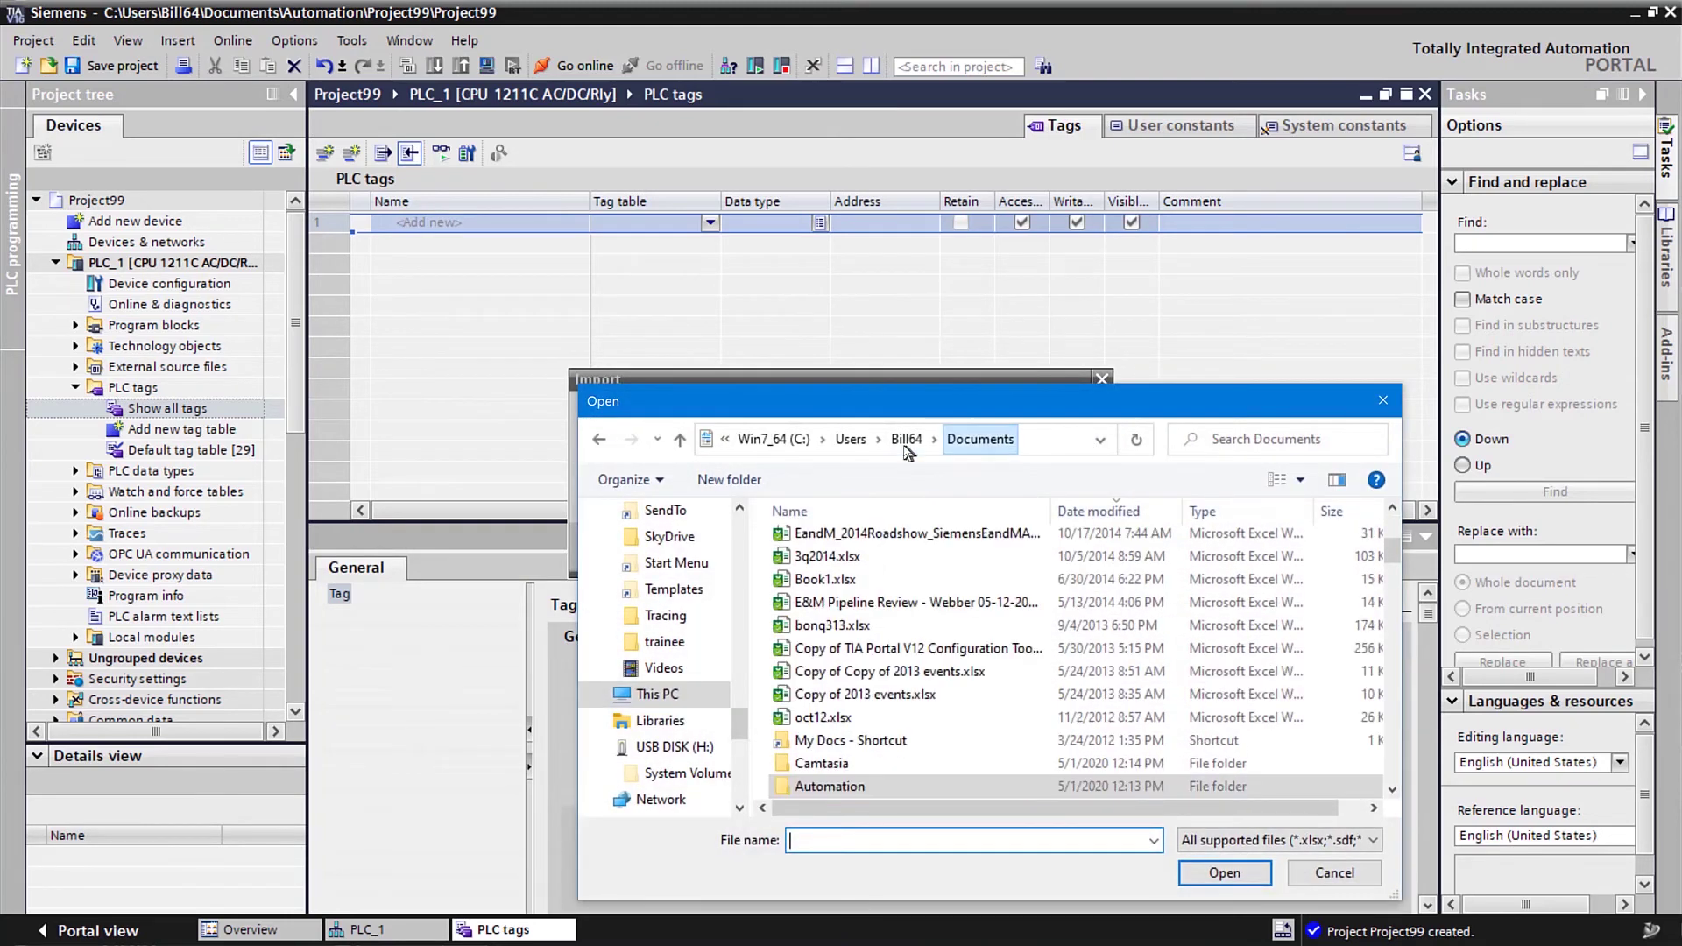
pyautogui.scroll(3, 976, 641)
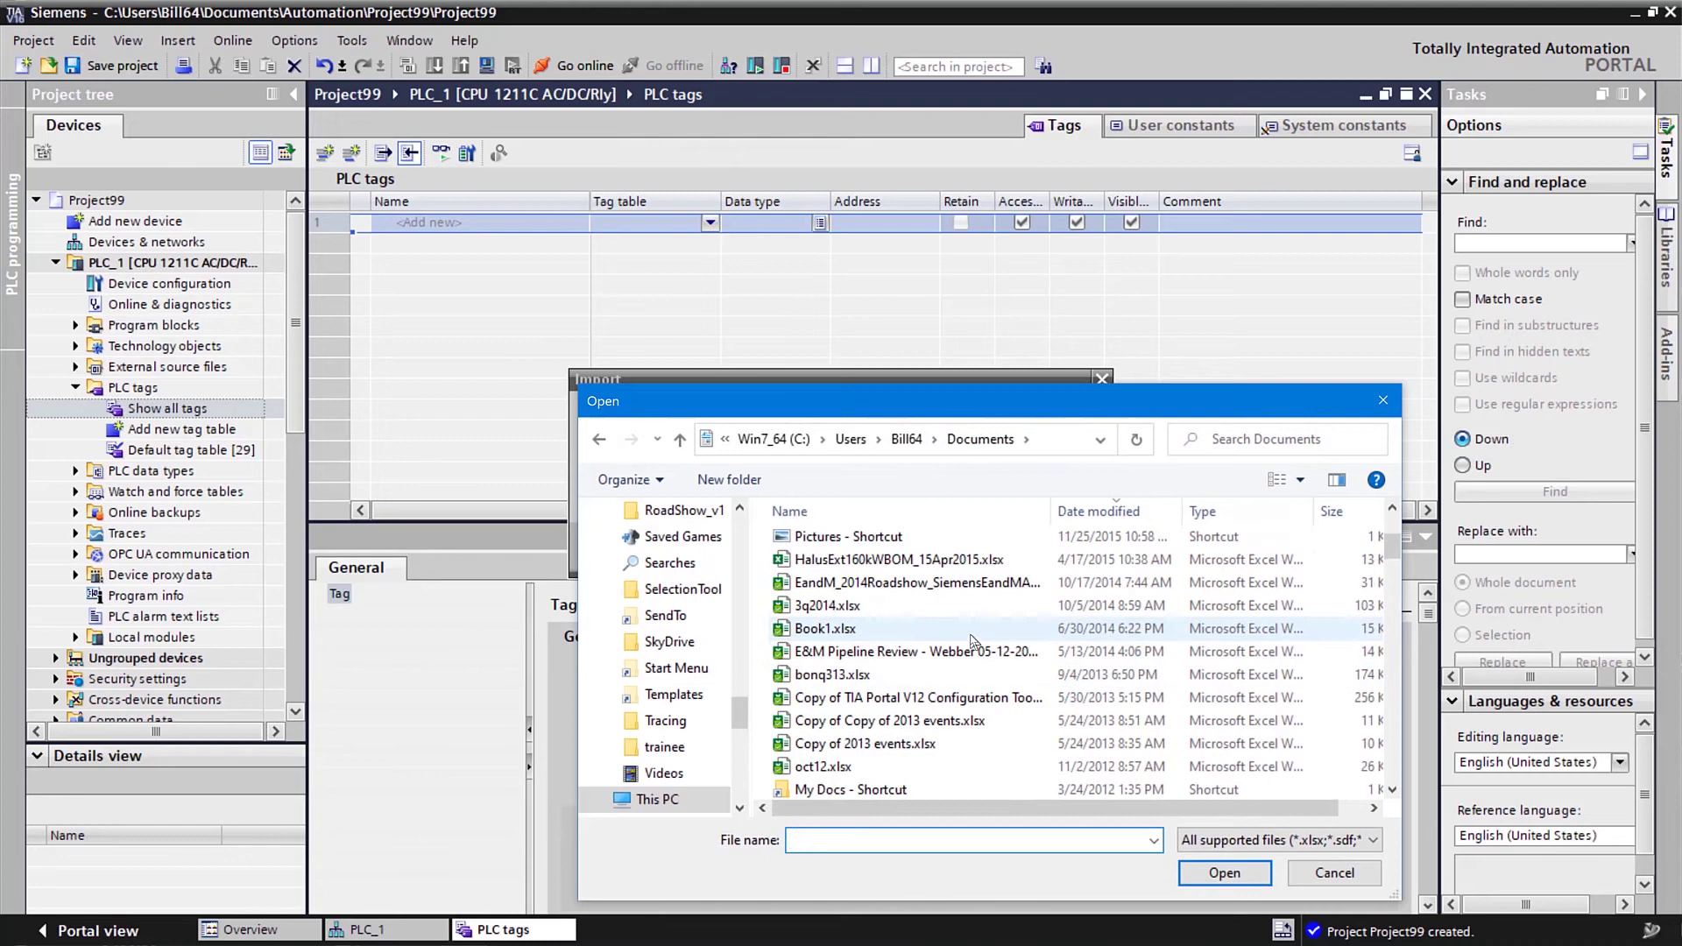
pyautogui.scroll(2, 936, 654)
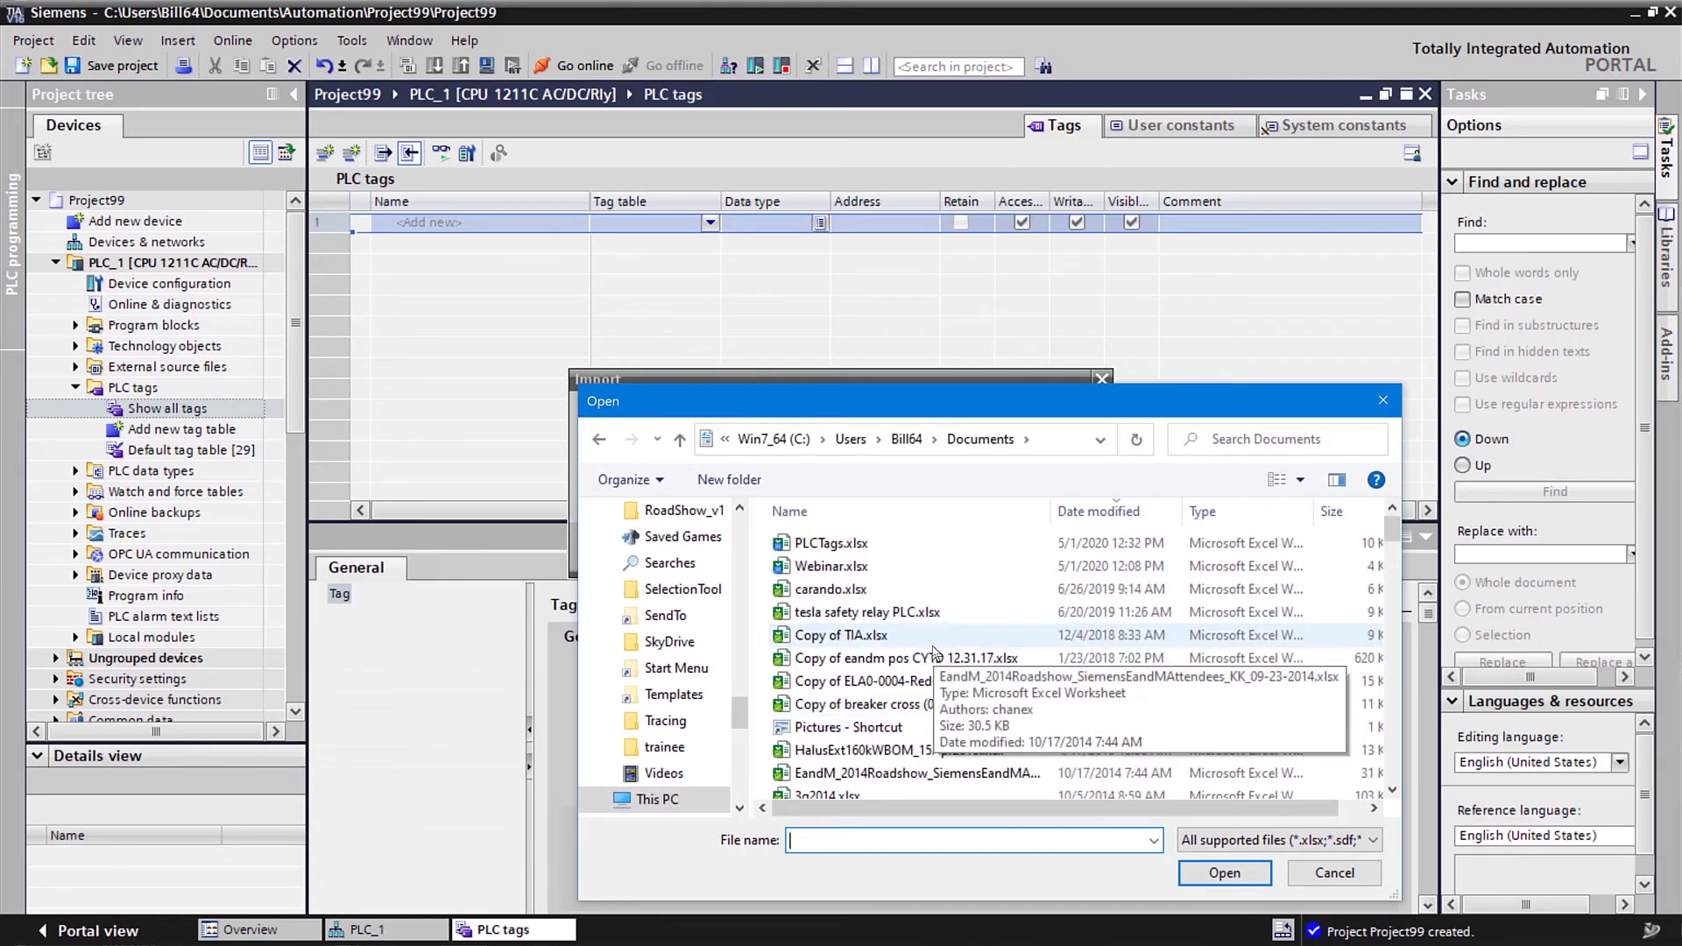
pyautogui.click(831, 544)
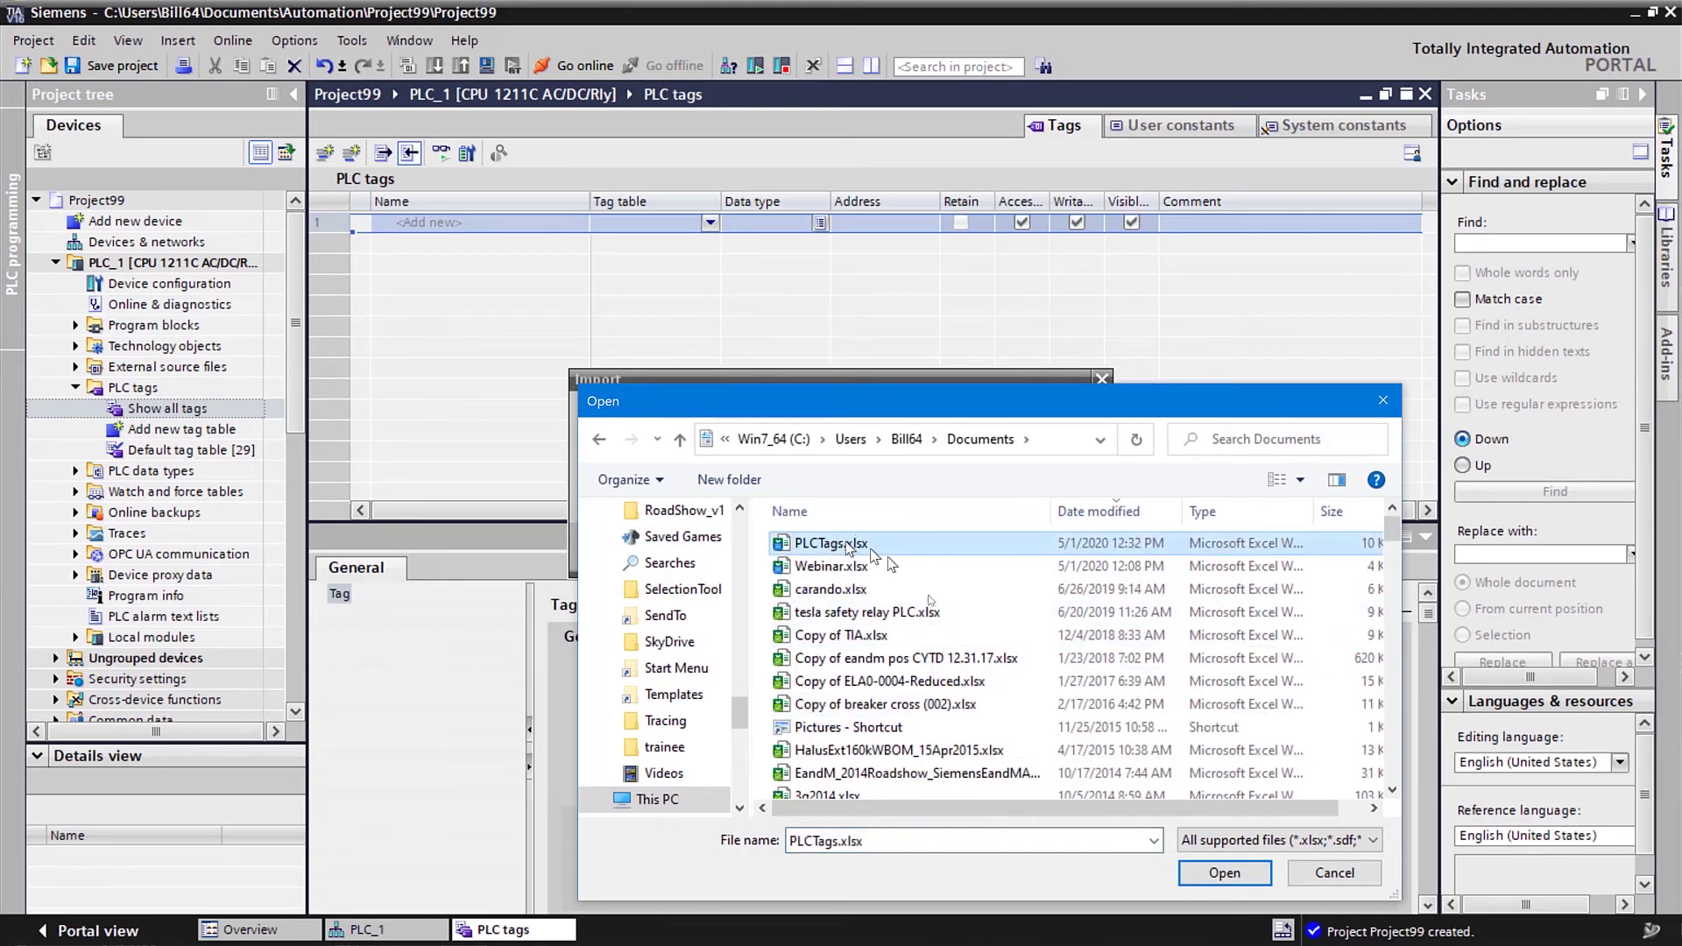
pyautogui.click(1224, 873)
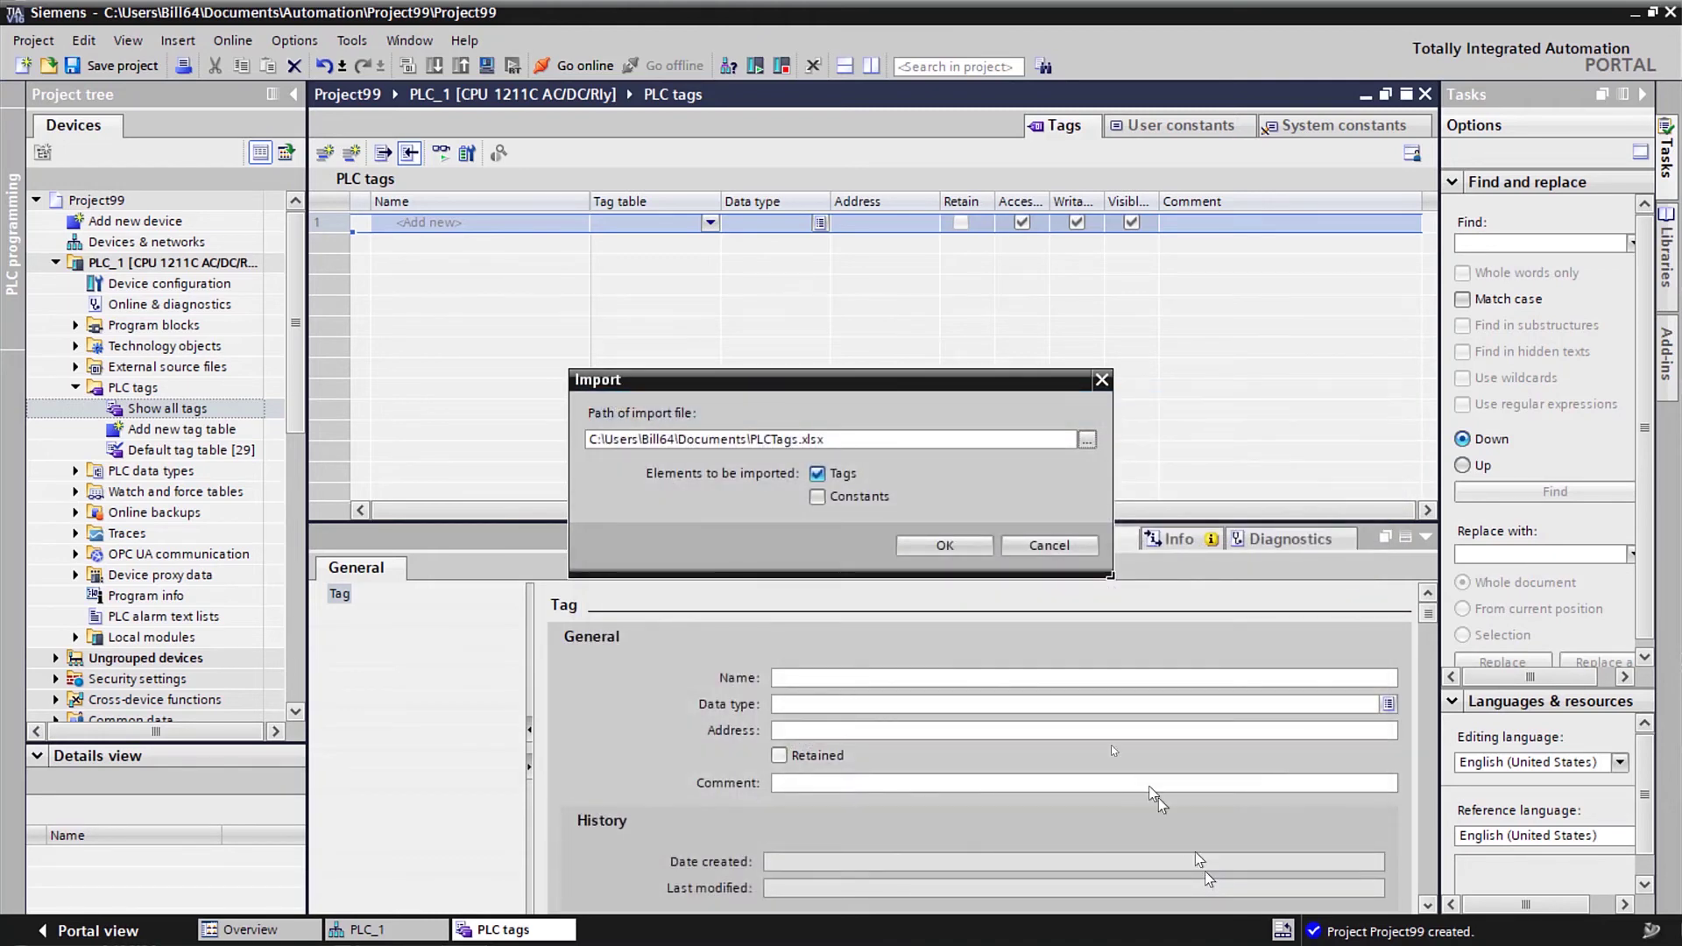
pyautogui.click(949, 545)
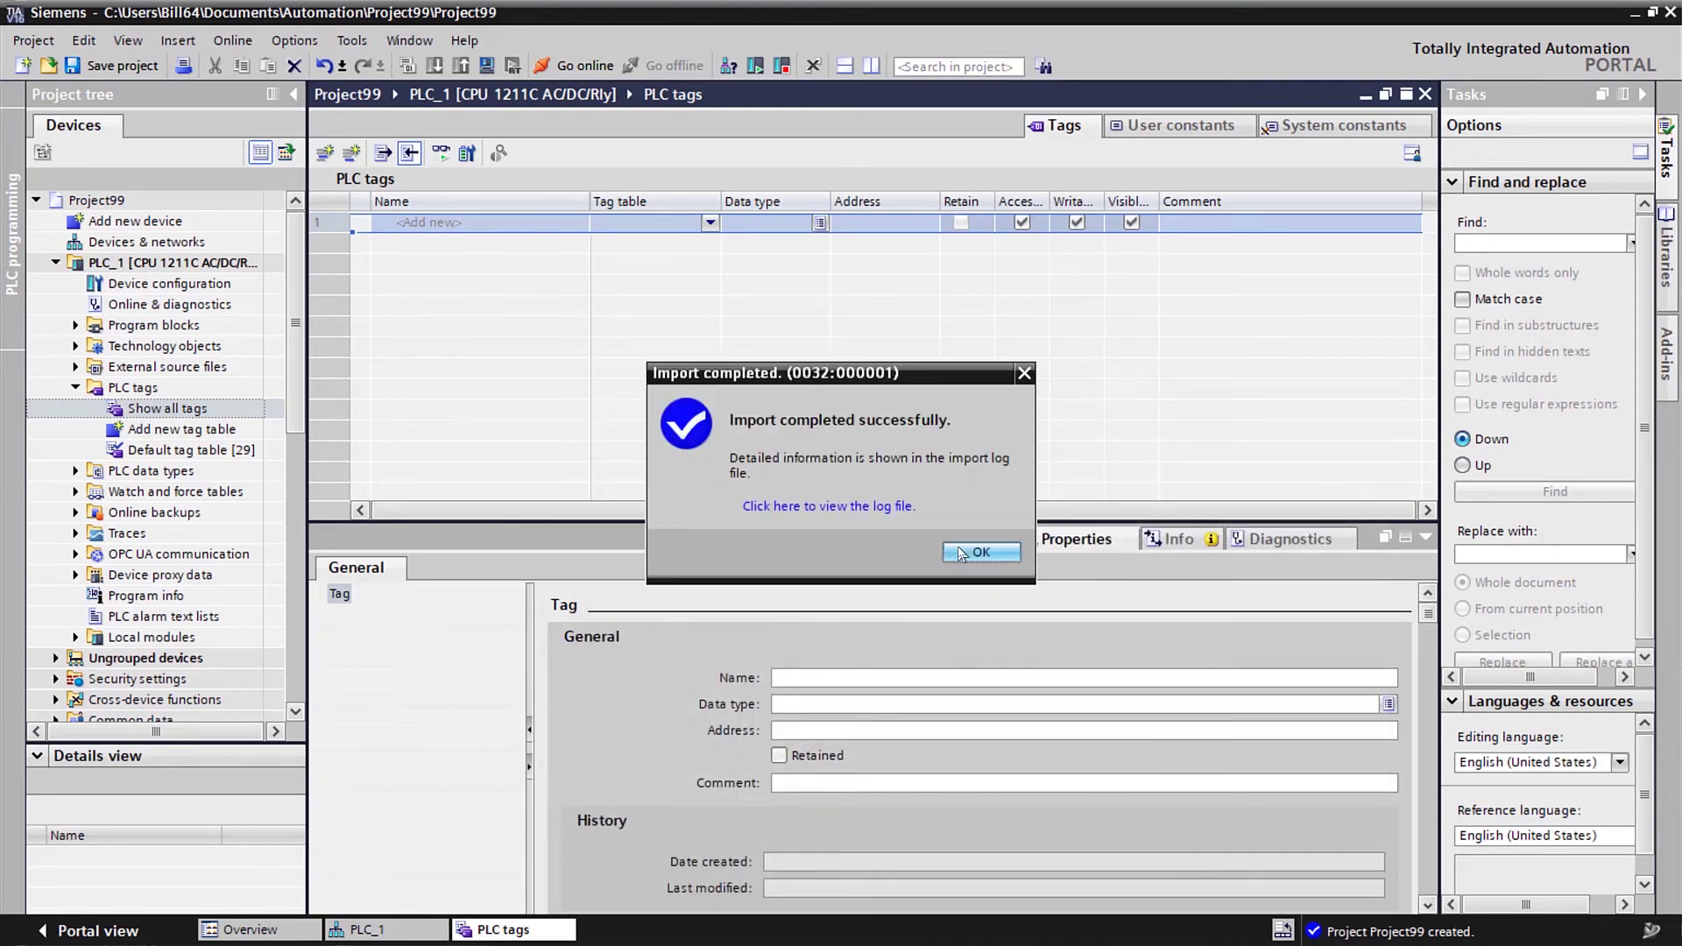
pyautogui.click(973, 552)
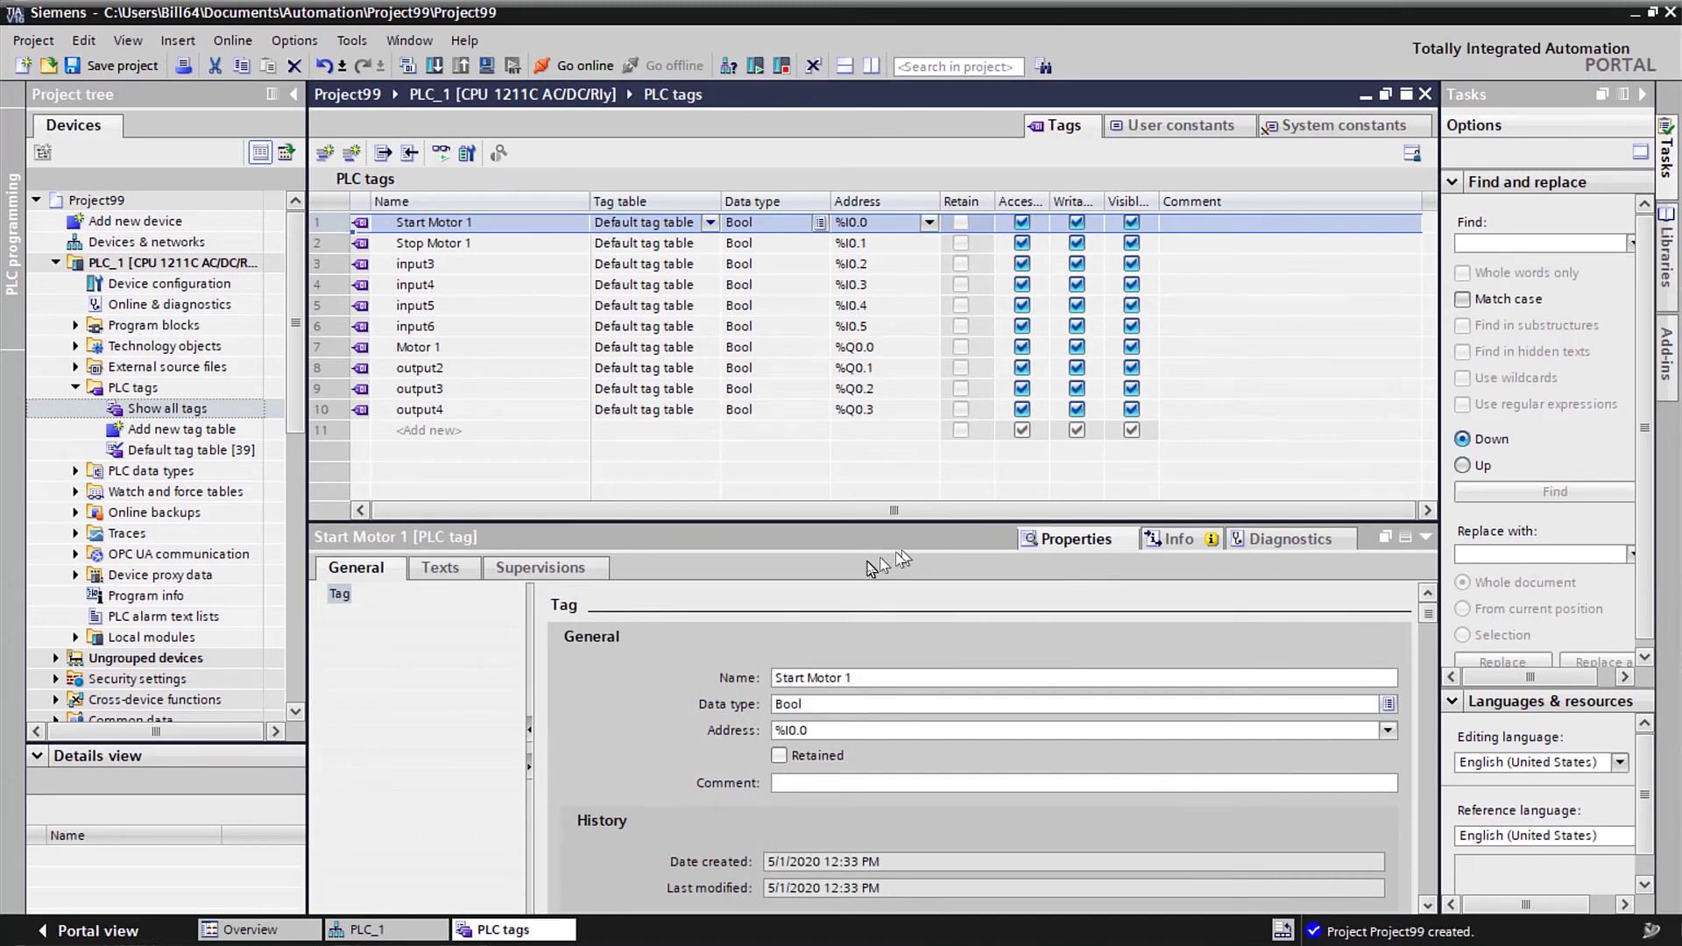